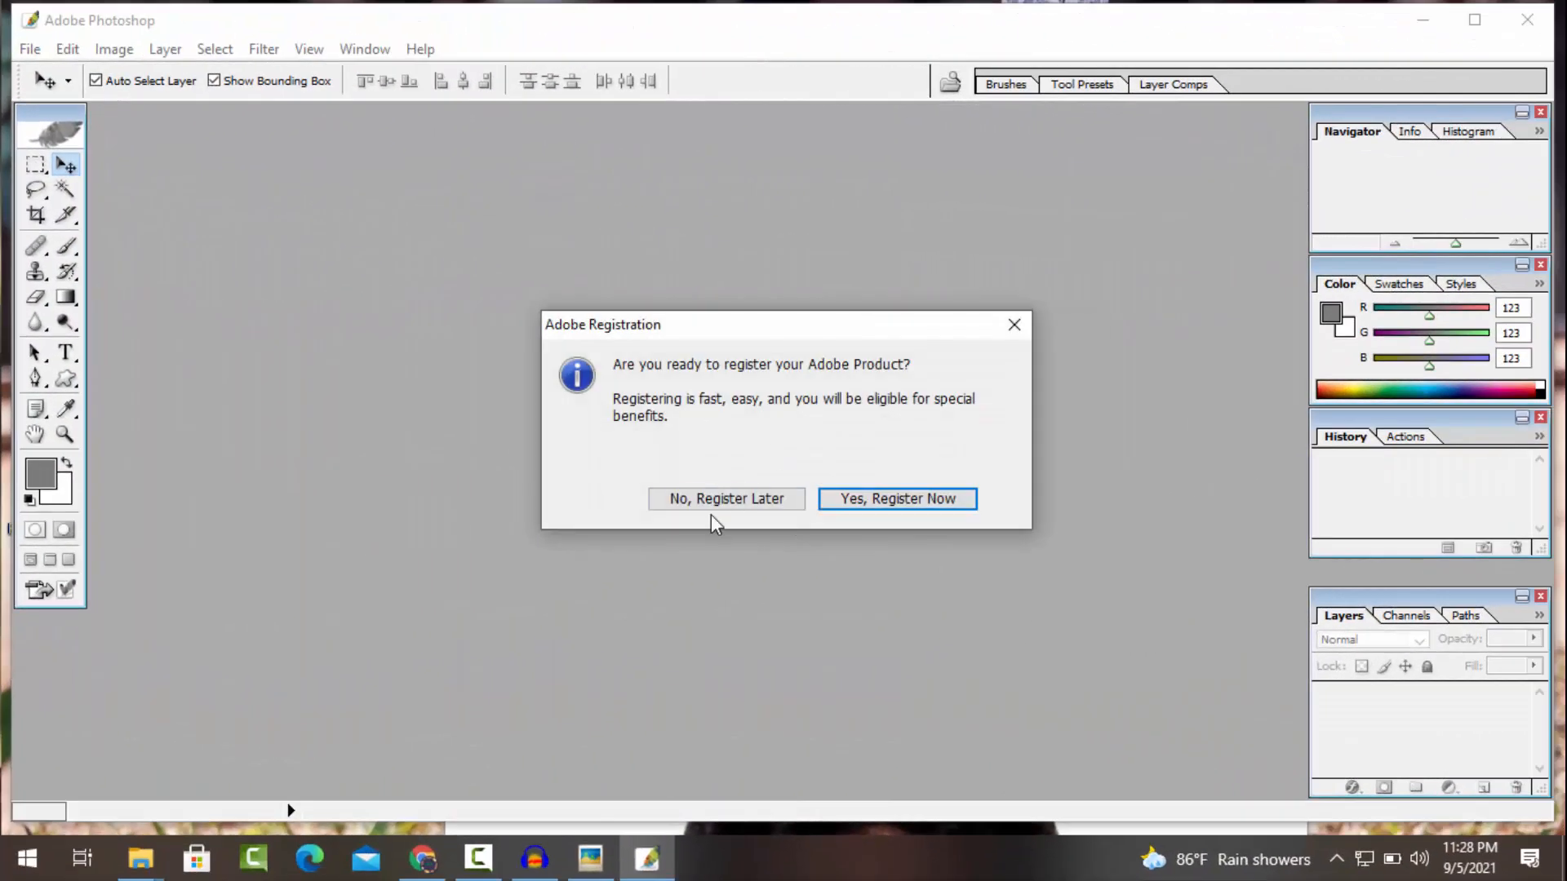
Postpone the Adobe product registration and close the IMG_0670.jpg window in Picasa Photo Viewer
click(720, 501)
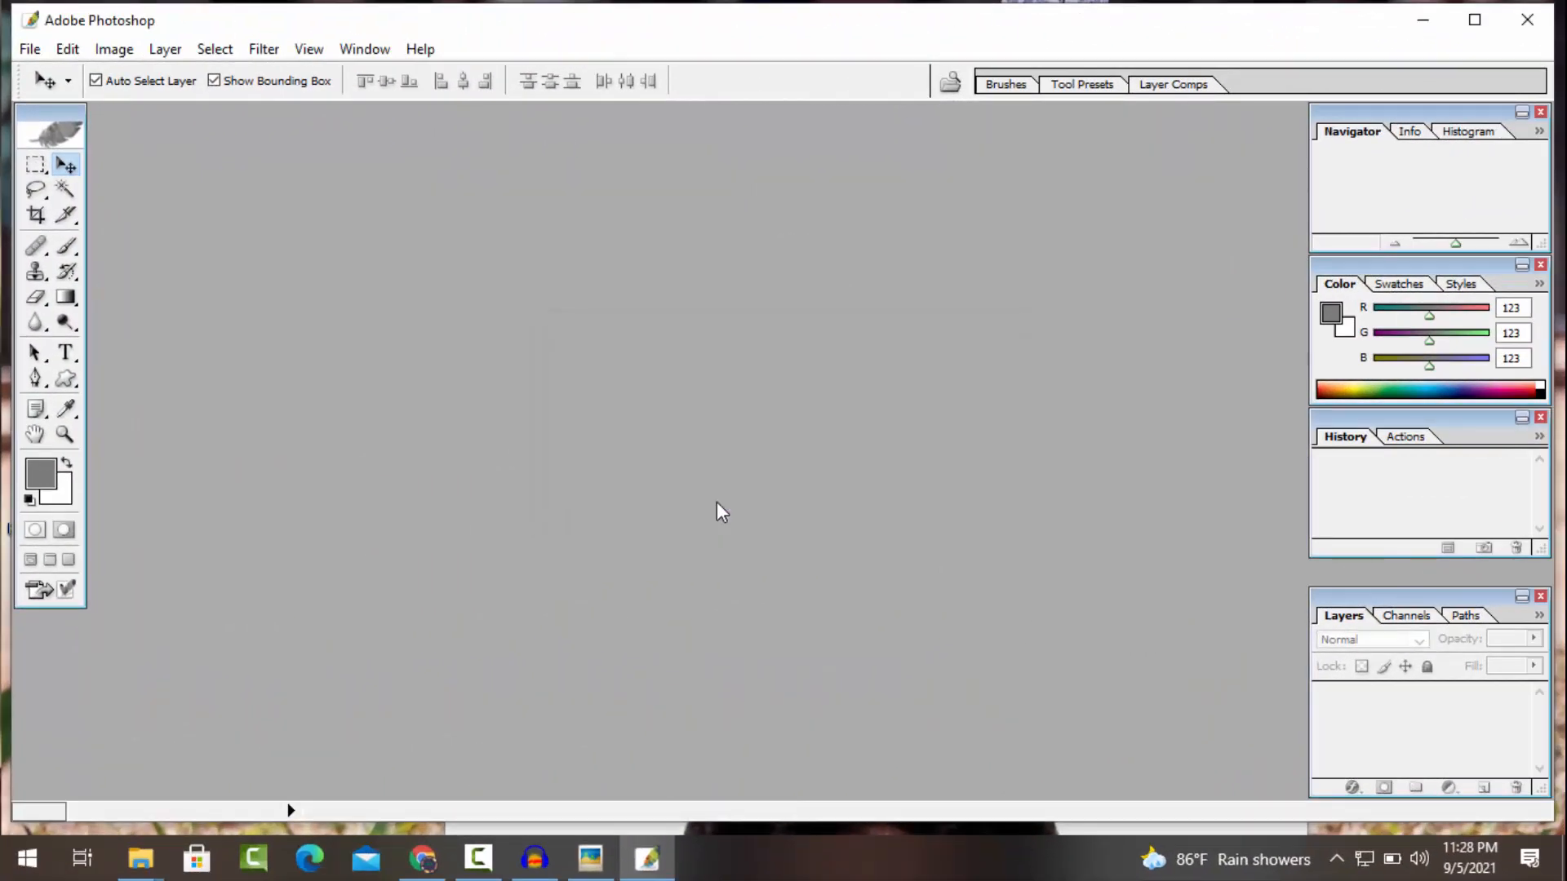
click(1423, 28)
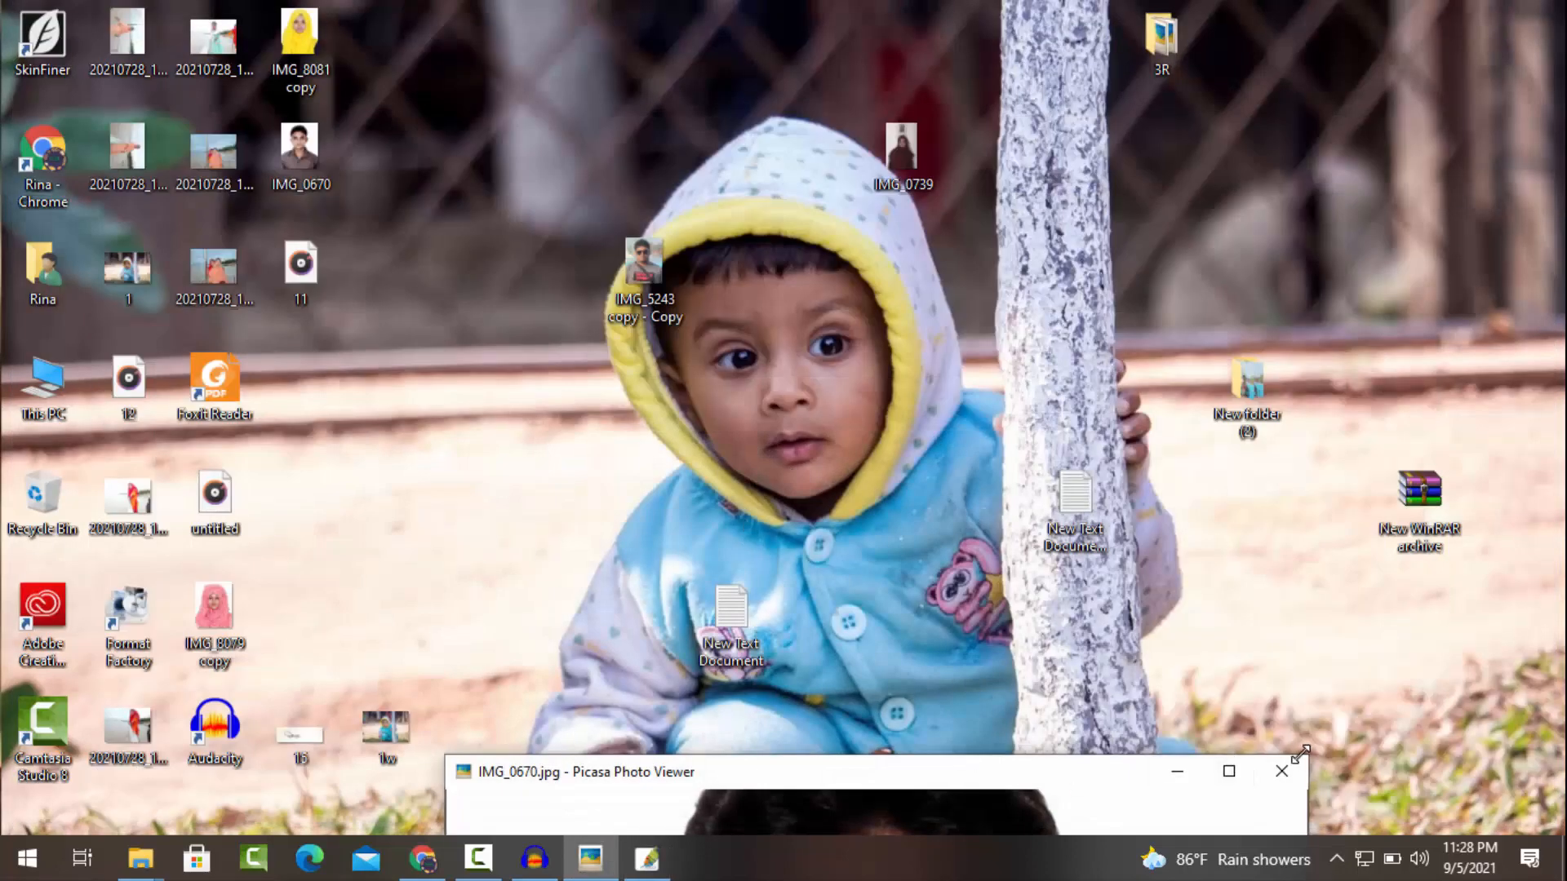
click(1281, 771)
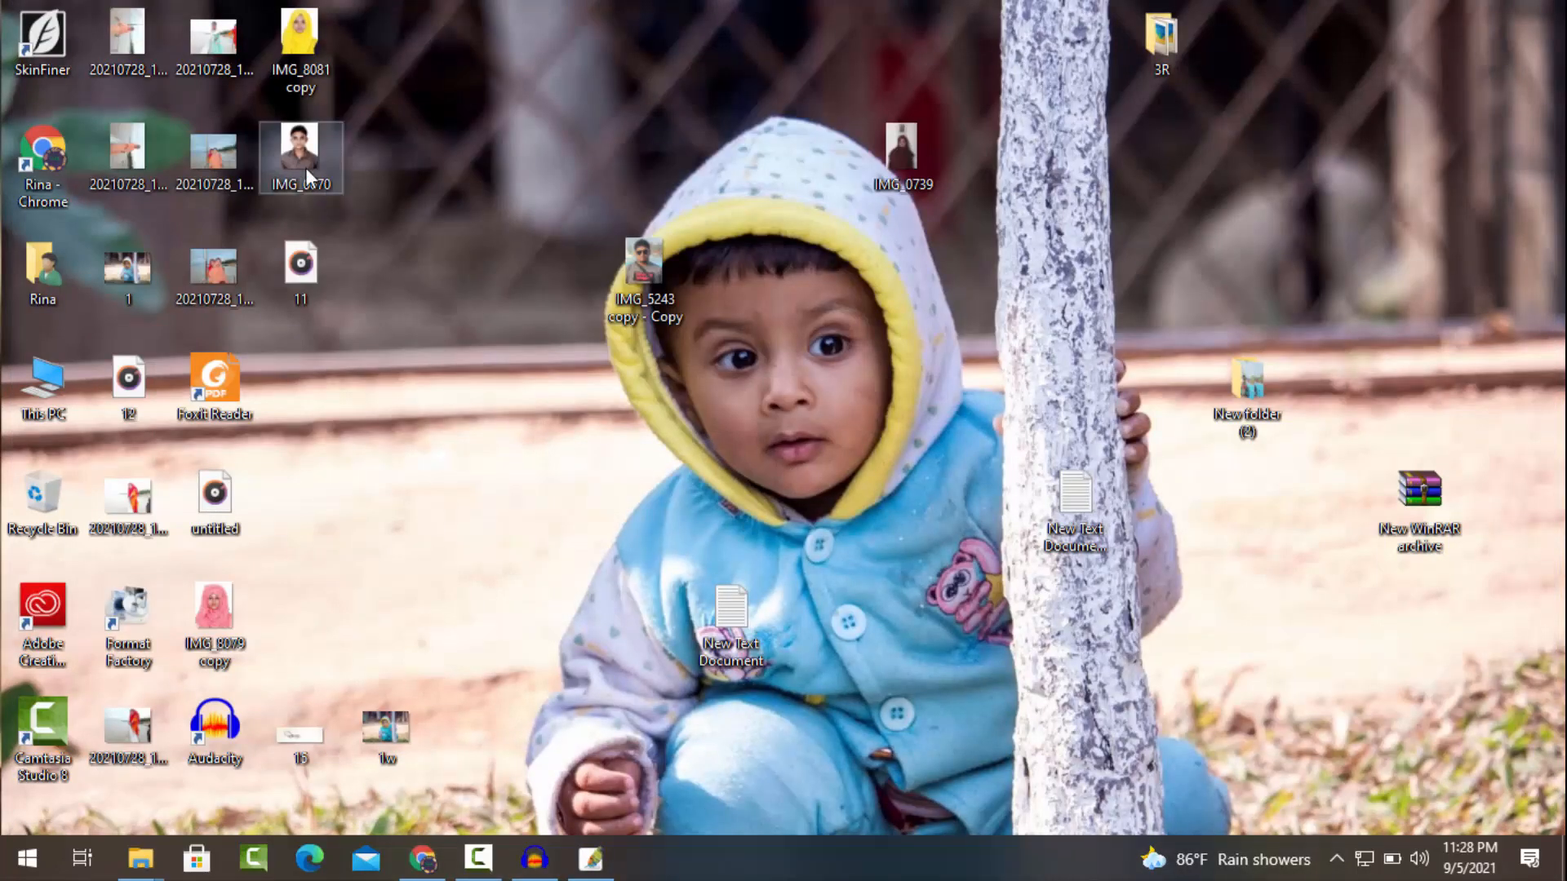
Open the desktop photo IMG_0670 in Photoshop and maximize its document window
drag(308, 175, 490, 391)
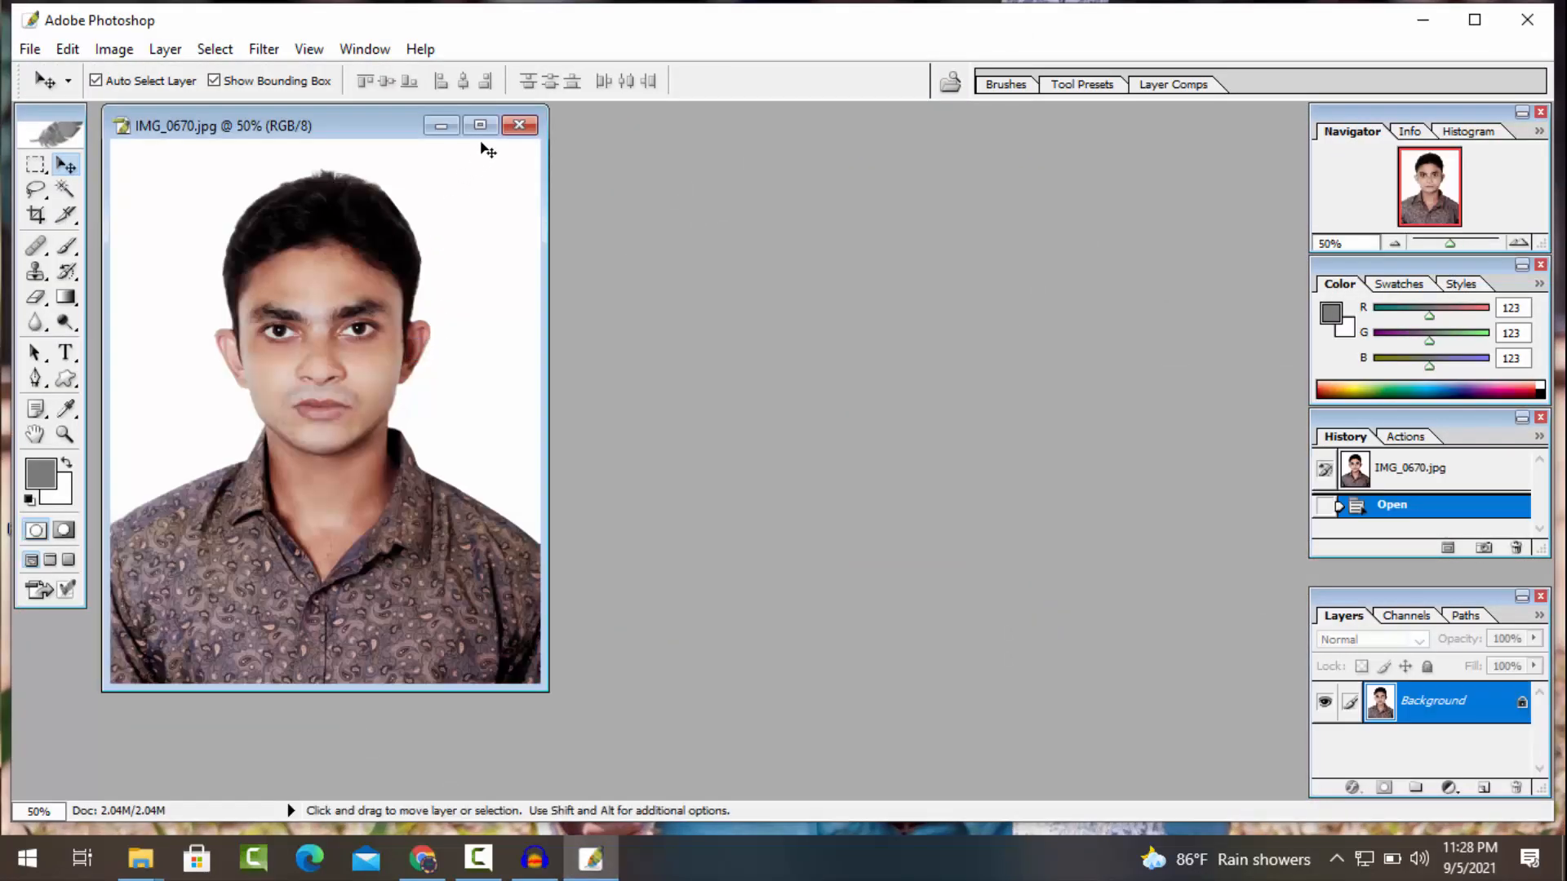
click(489, 124)
Examine the skin of the face in the portrait closely, from the forehead down to the chin
click(65, 433)
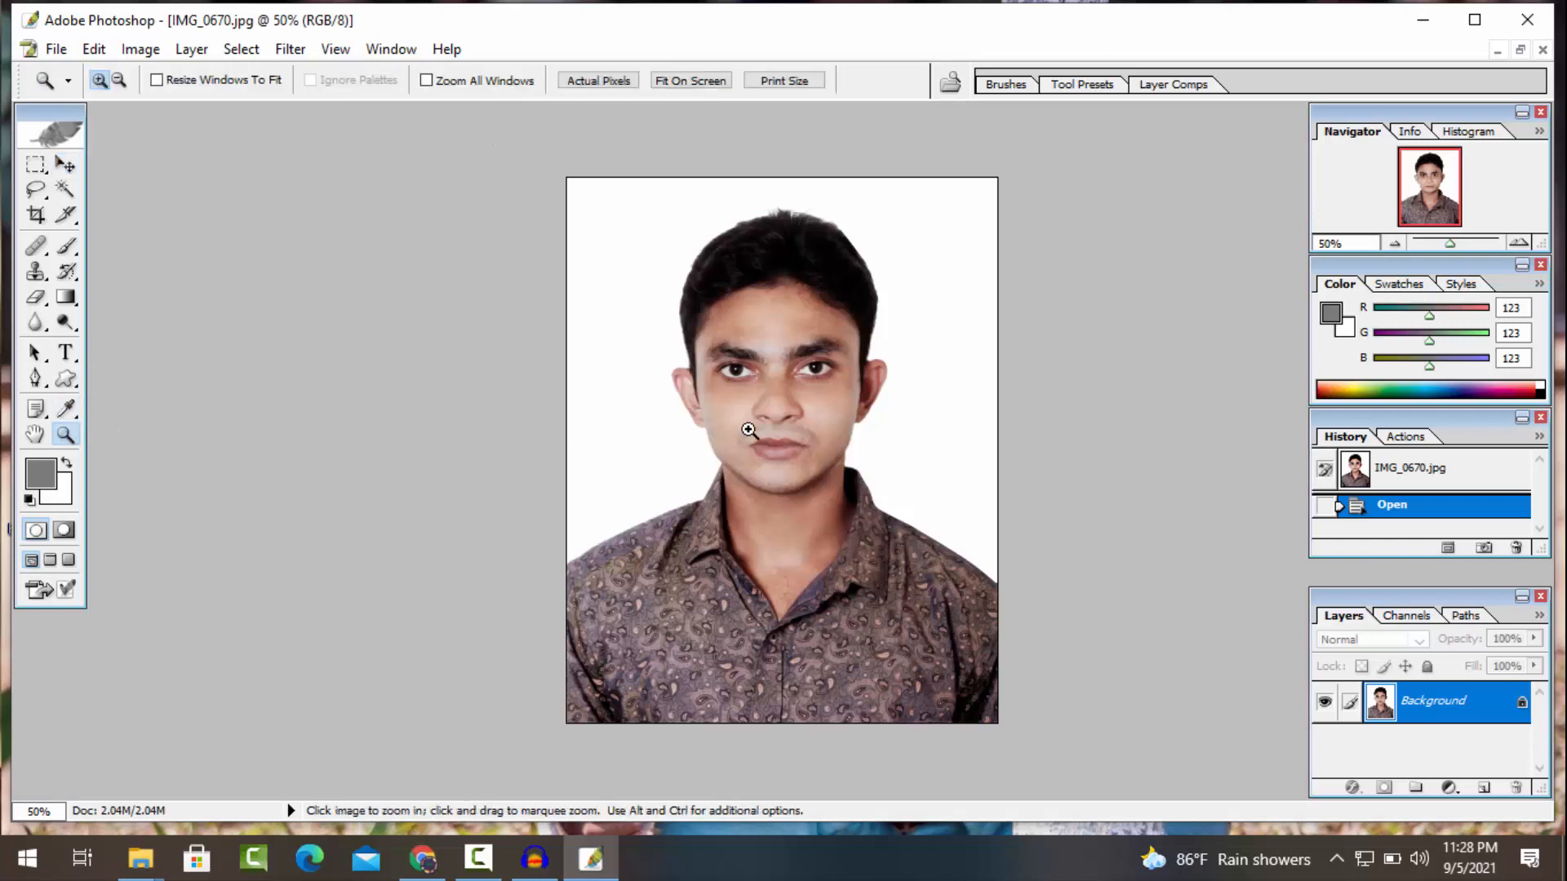
click(749, 429)
click(749, 429)
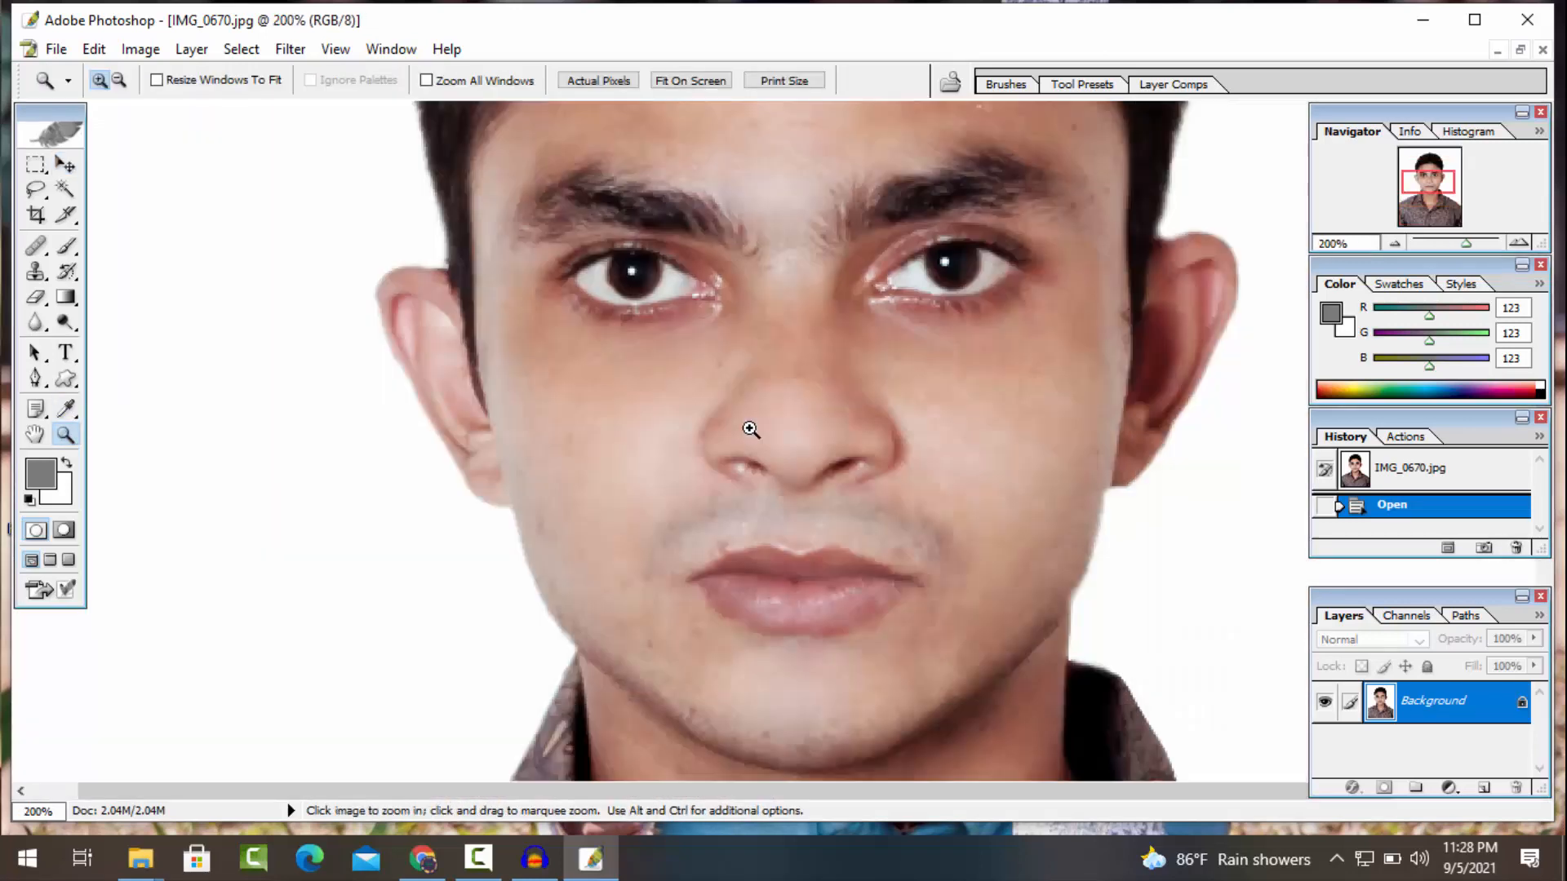
alt+click(750, 430)
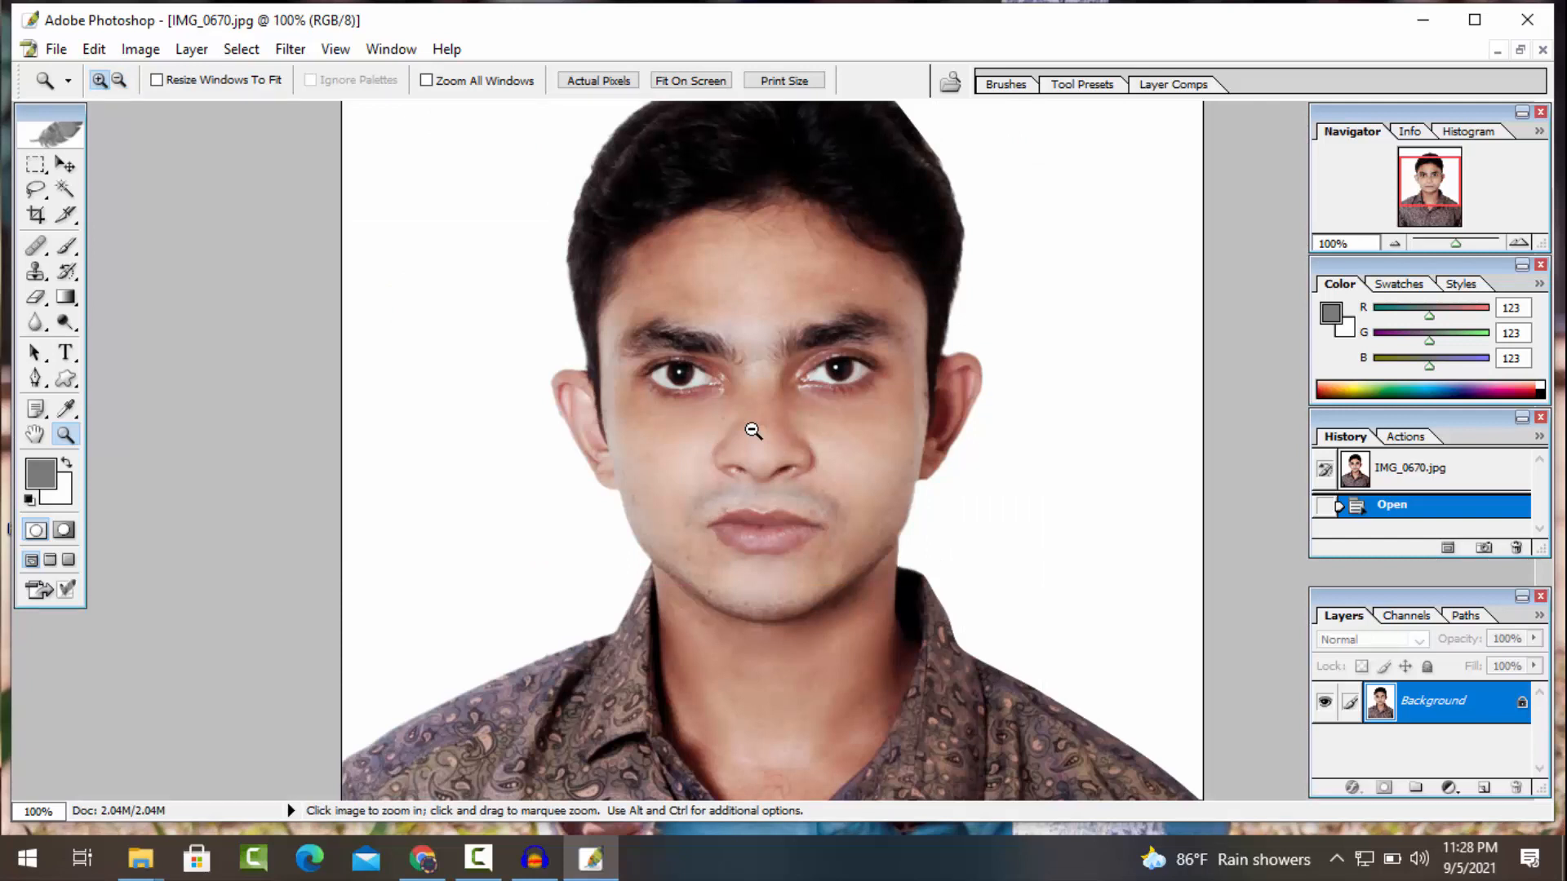
scroll(751, 430, down, 2)
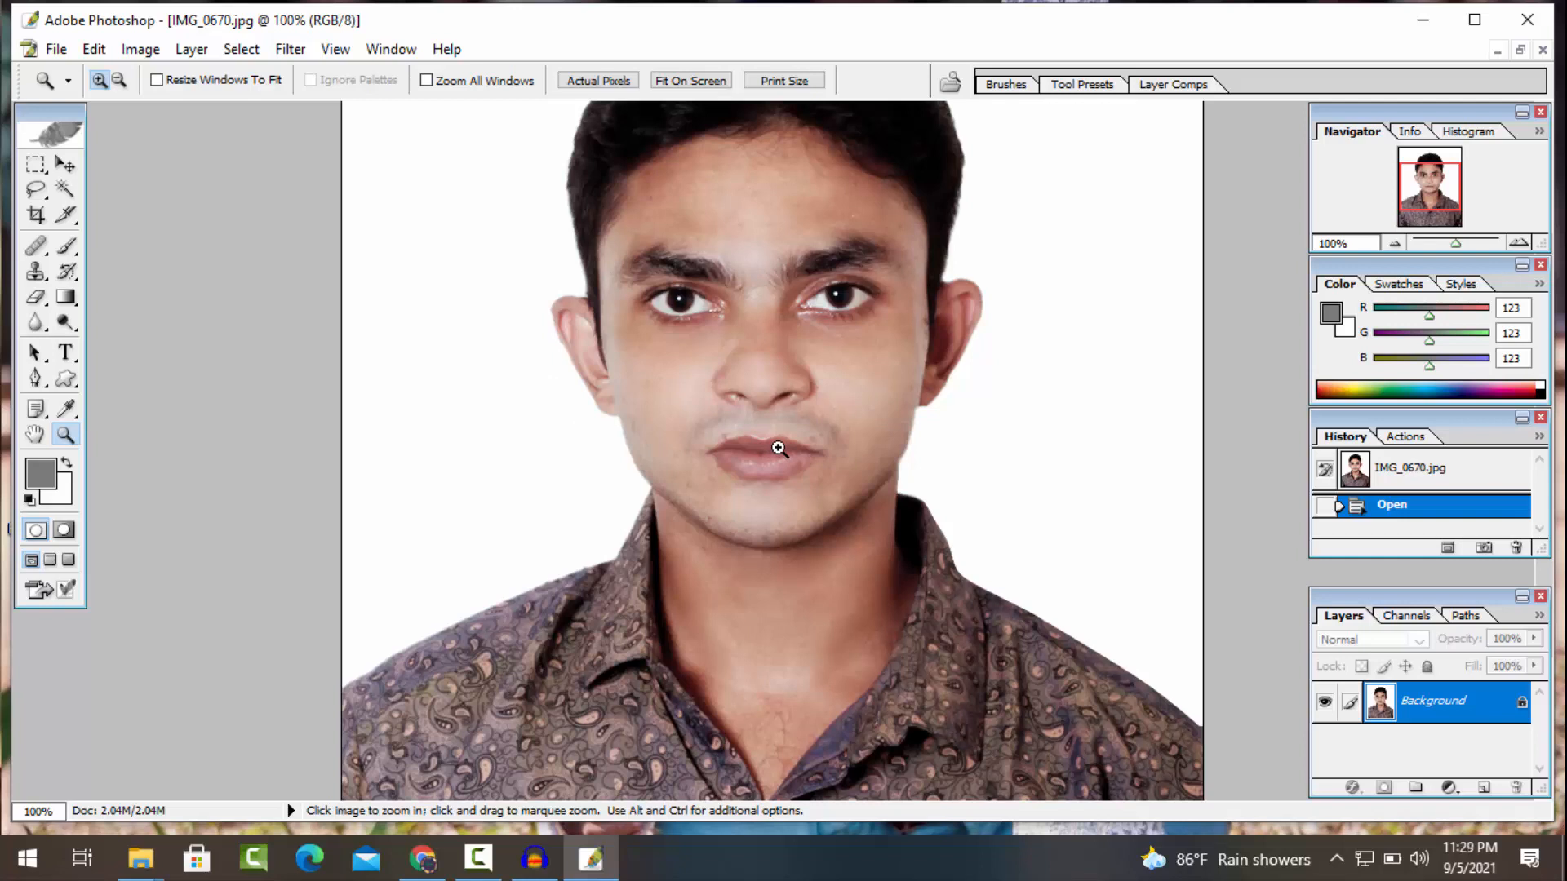
scroll(778, 448, up, 2)
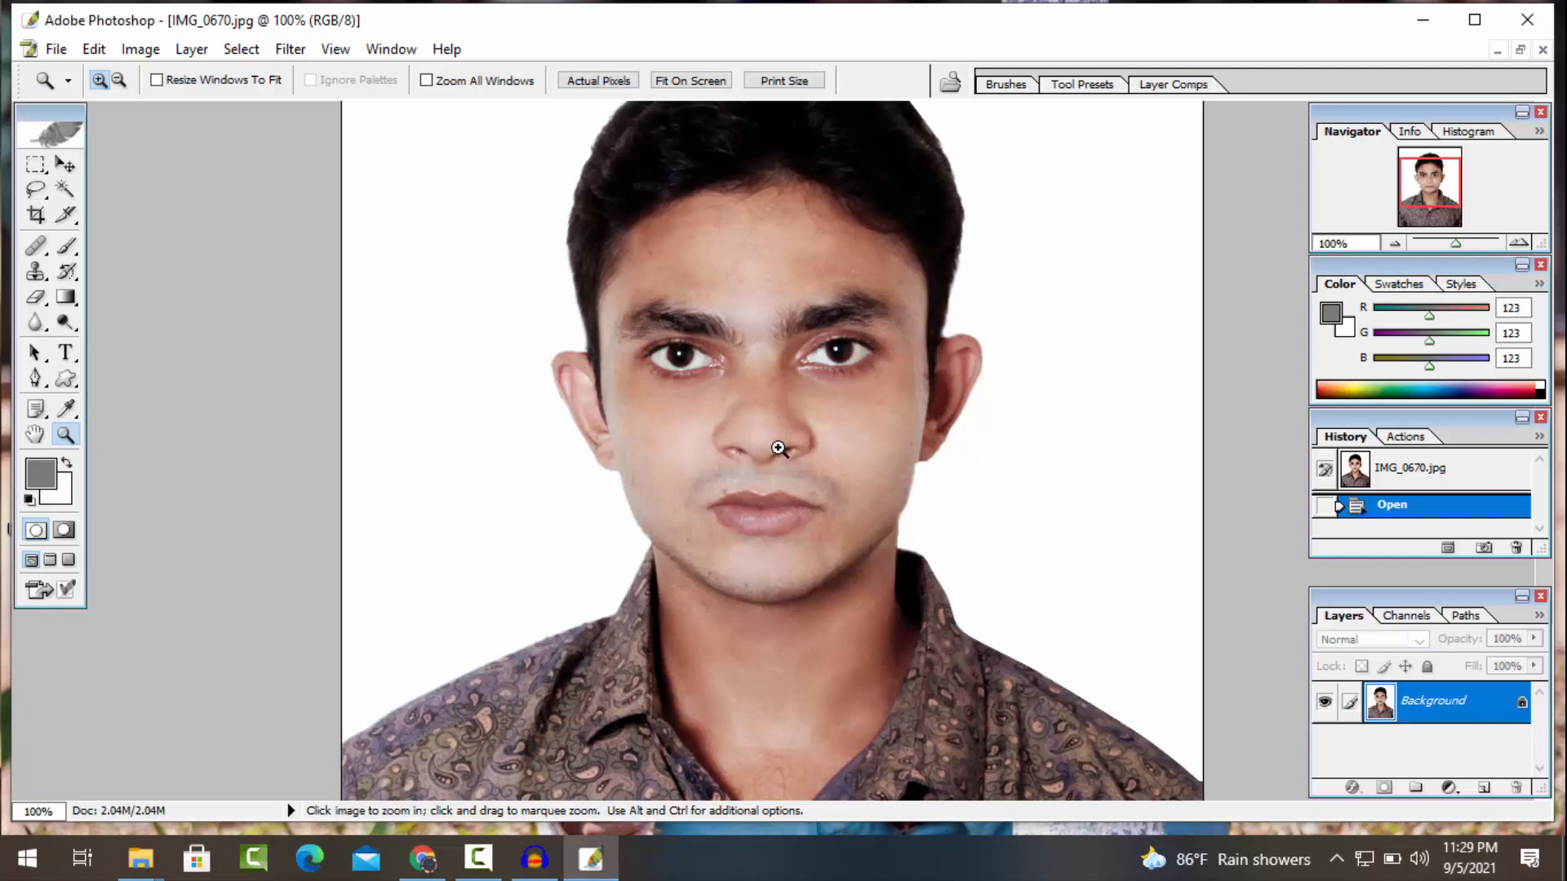
click(778, 448)
click(779, 448)
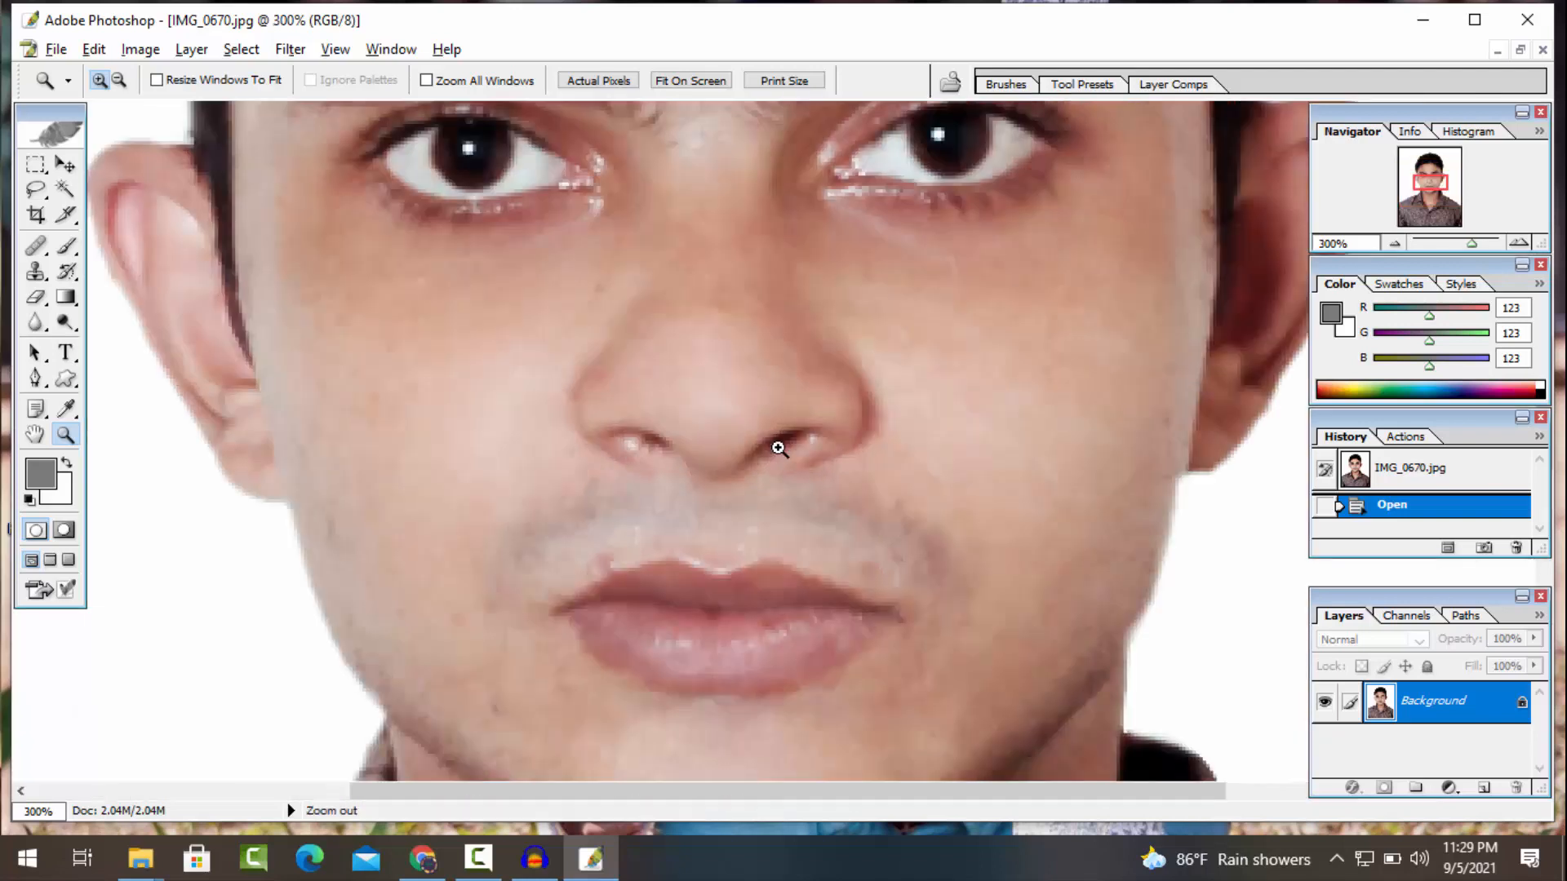
alt+click(778, 448)
scroll(778, 448, up, 3)
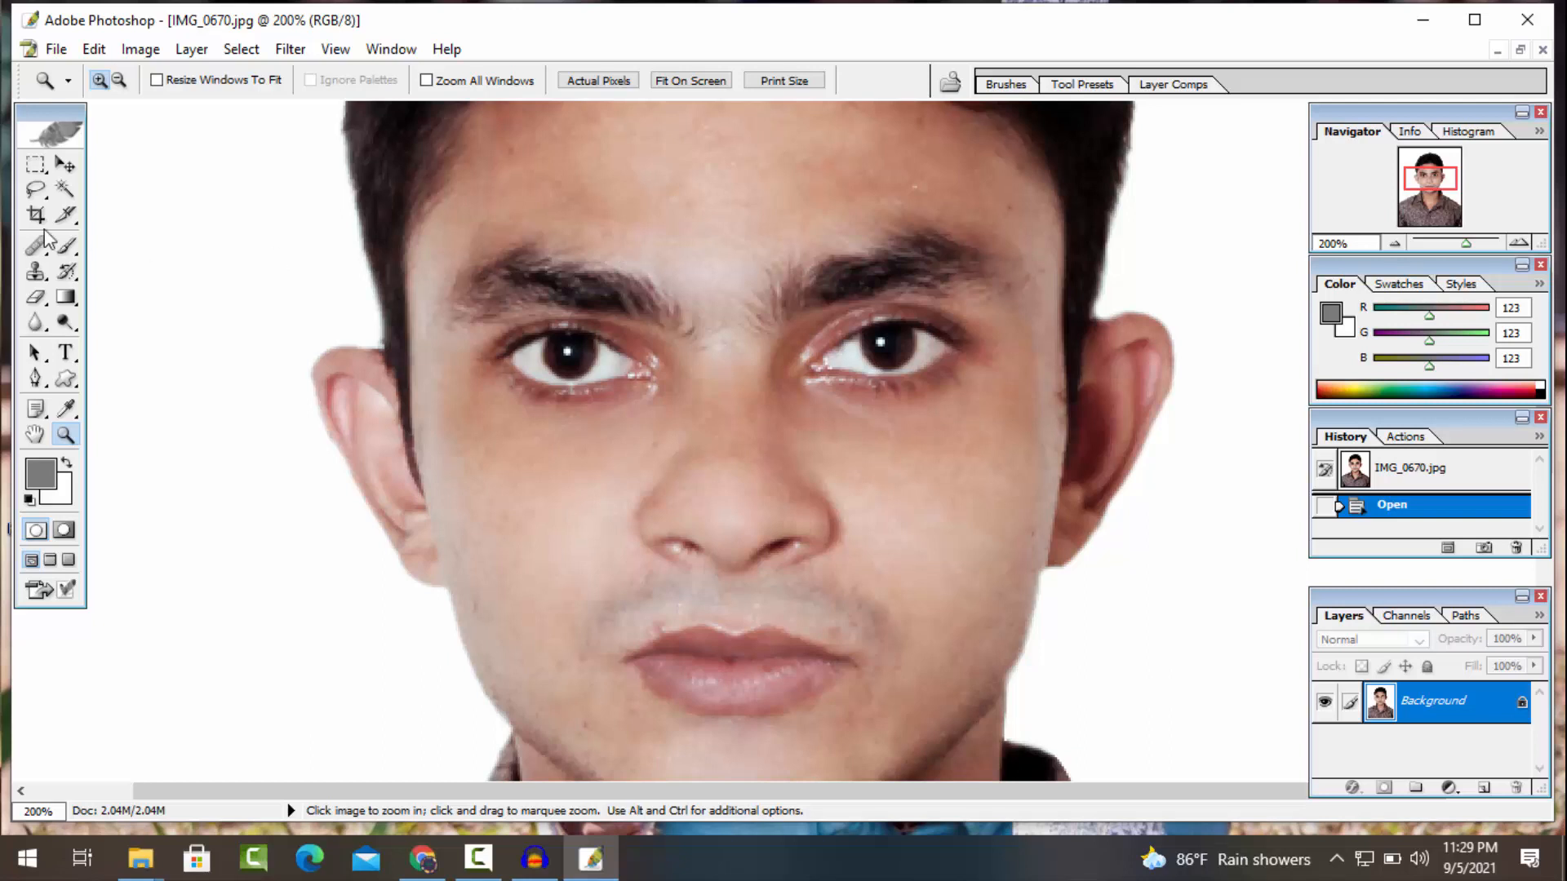
click(65, 166)
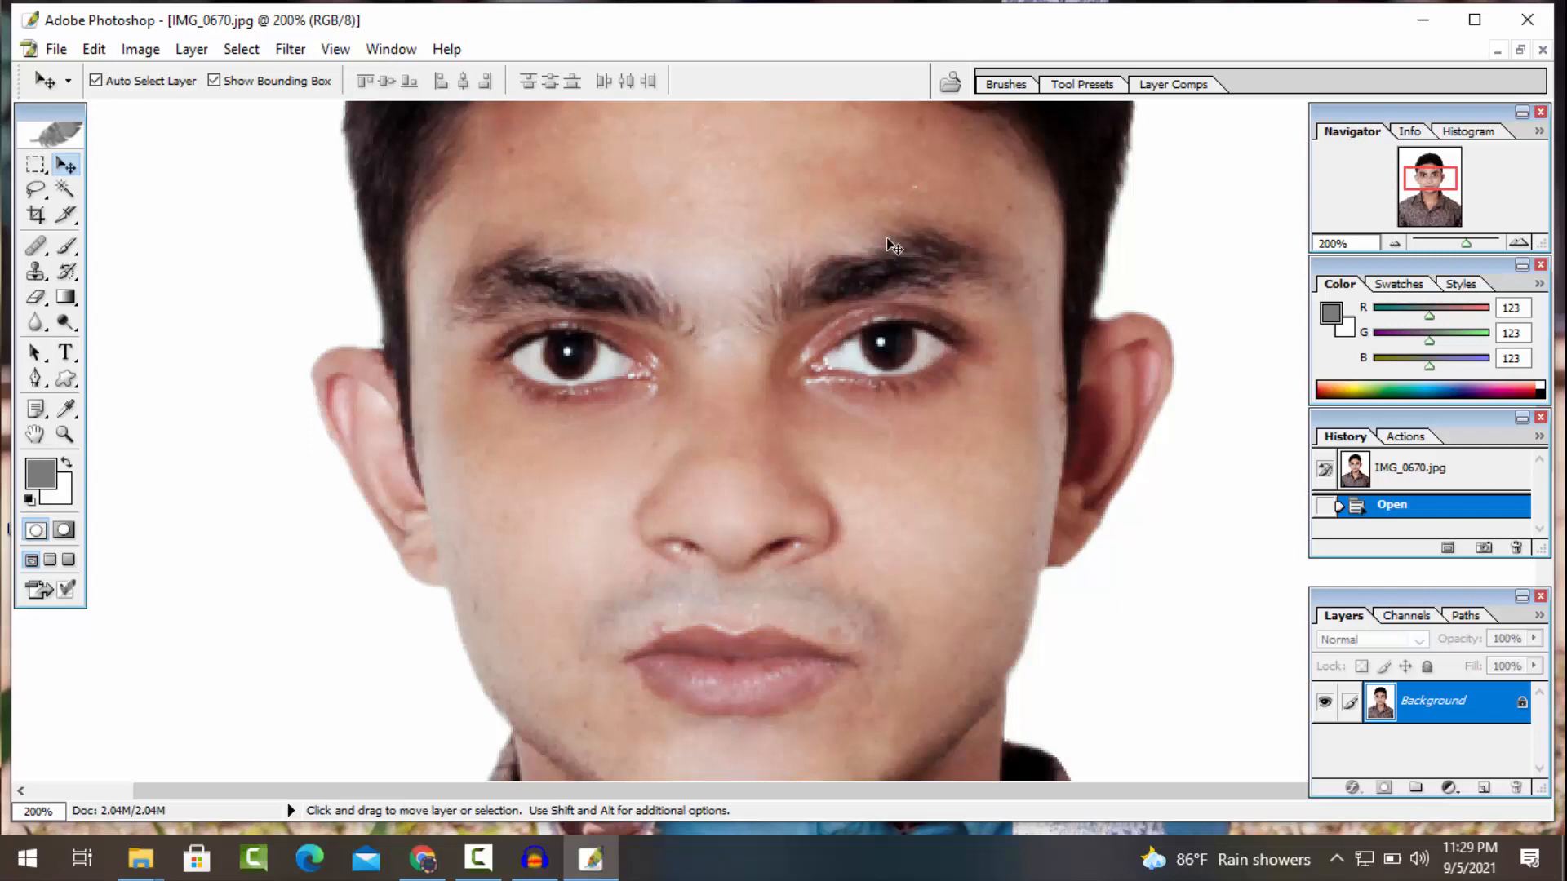
scroll(699, 570, down, 3)
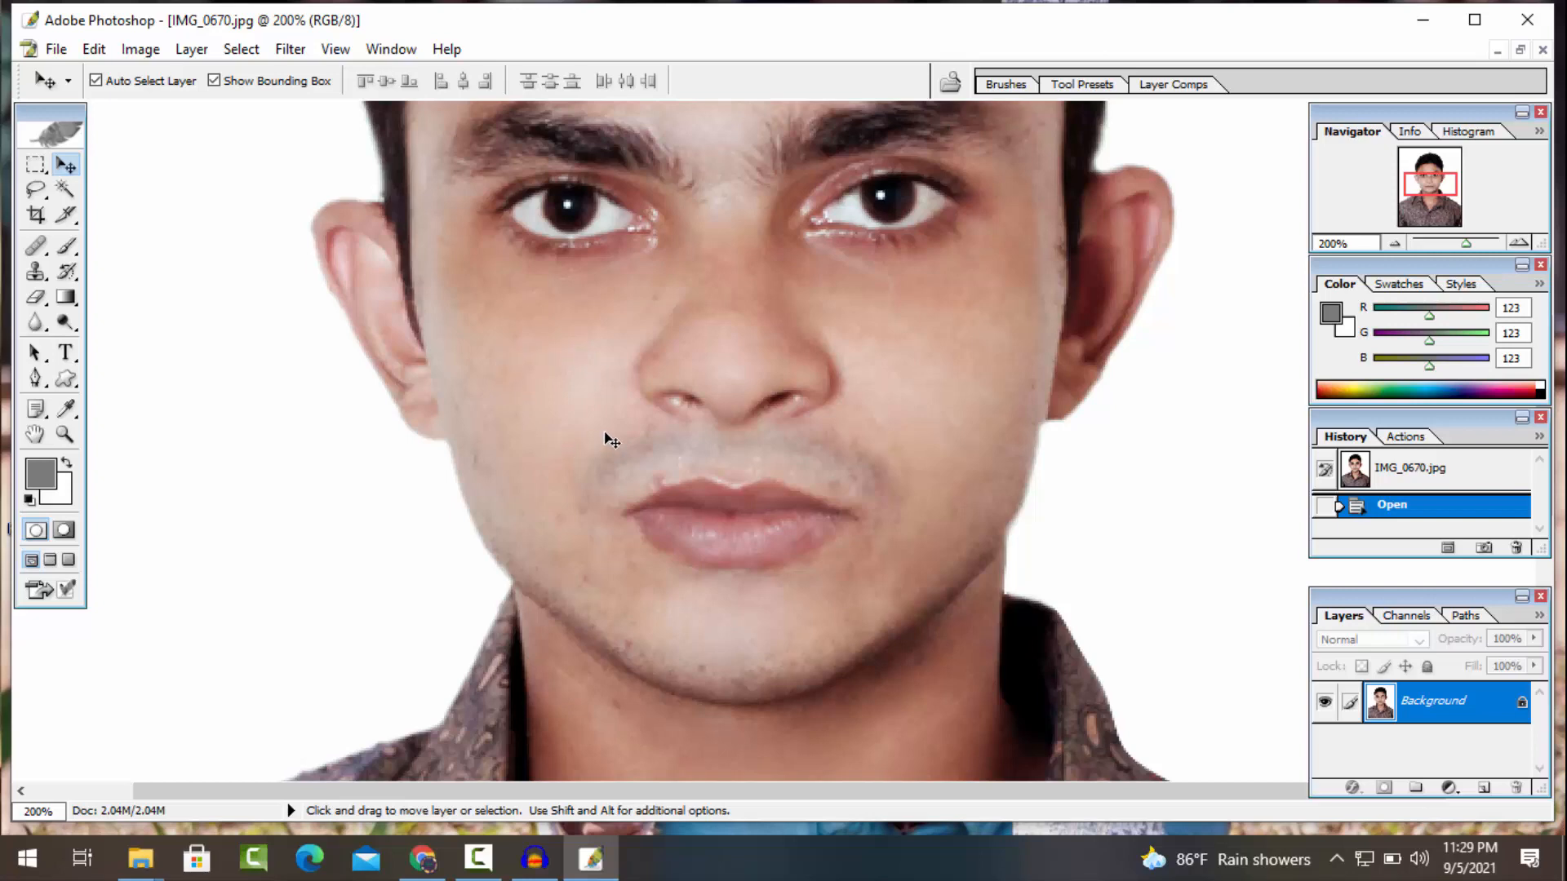
scroll(605, 435, up, 3)
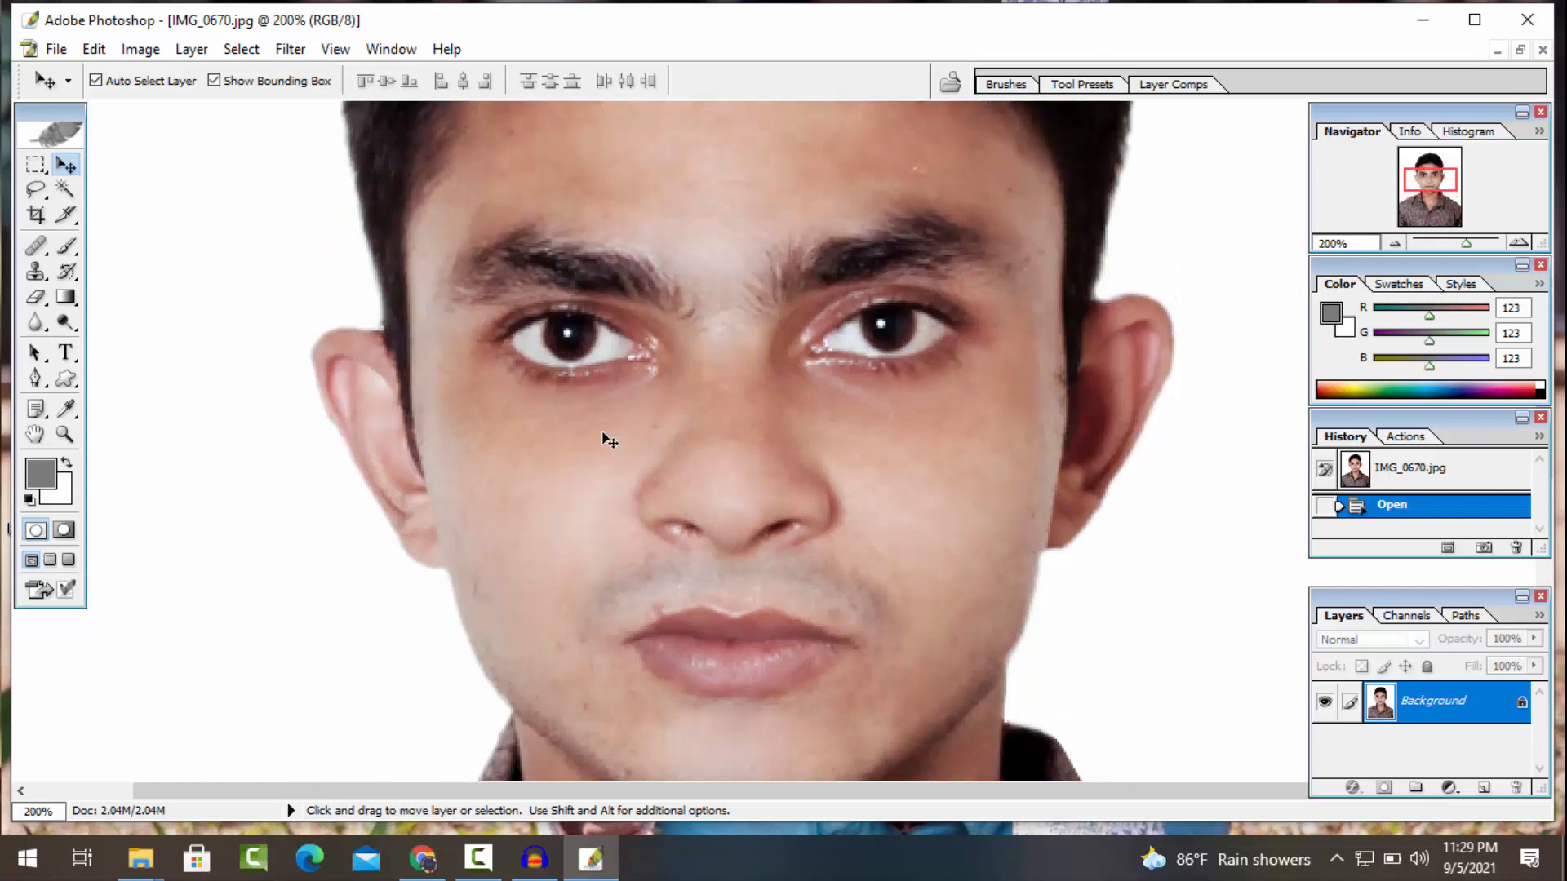
scroll(598, 443, up, 1)
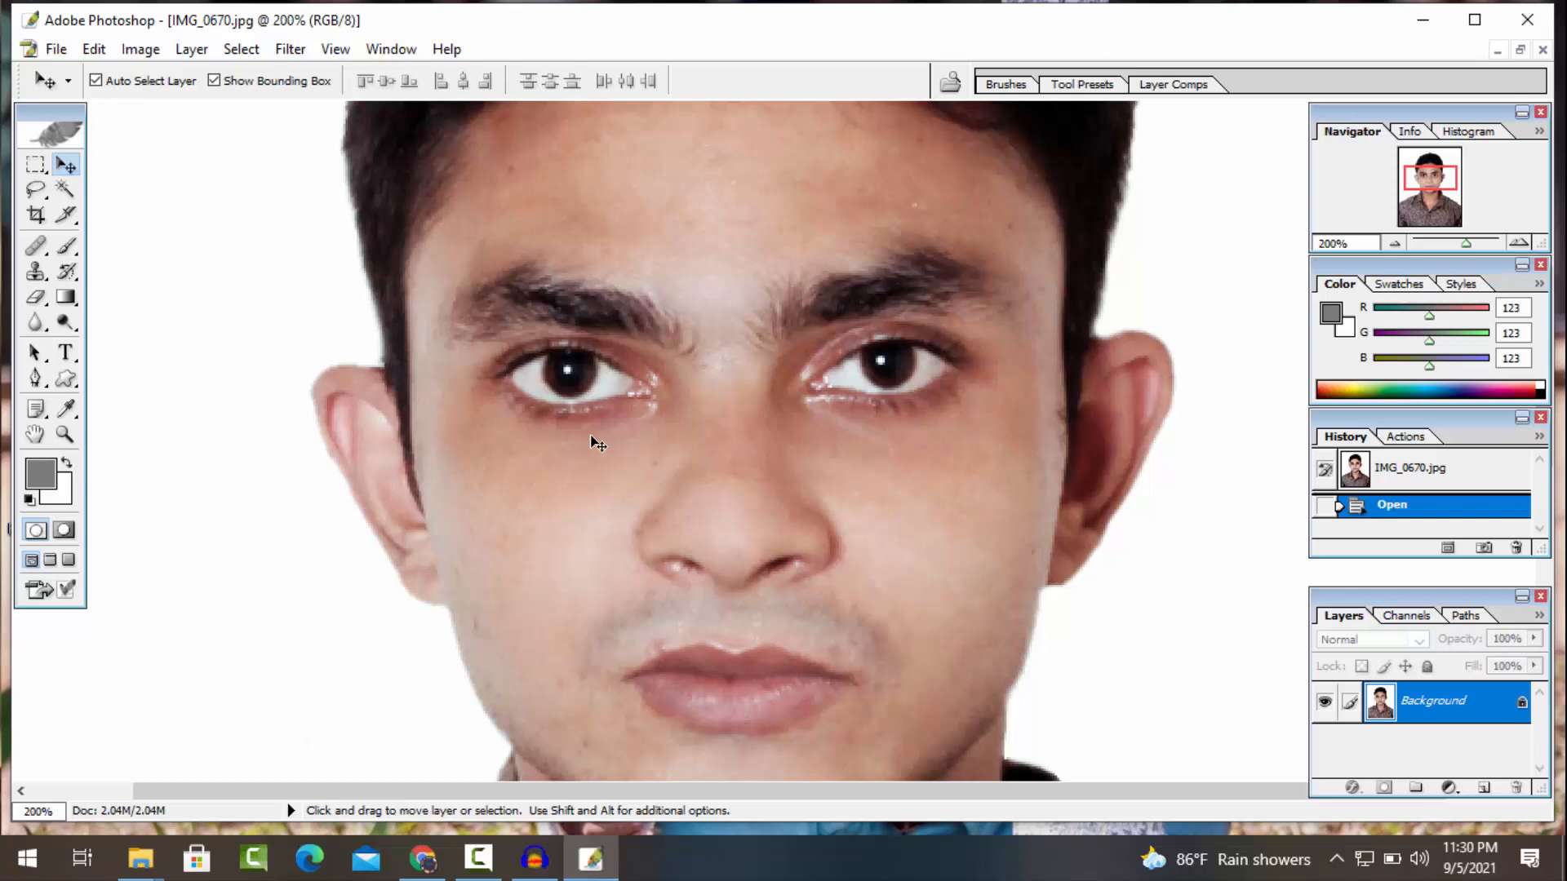
scroll(598, 443, up, 2)
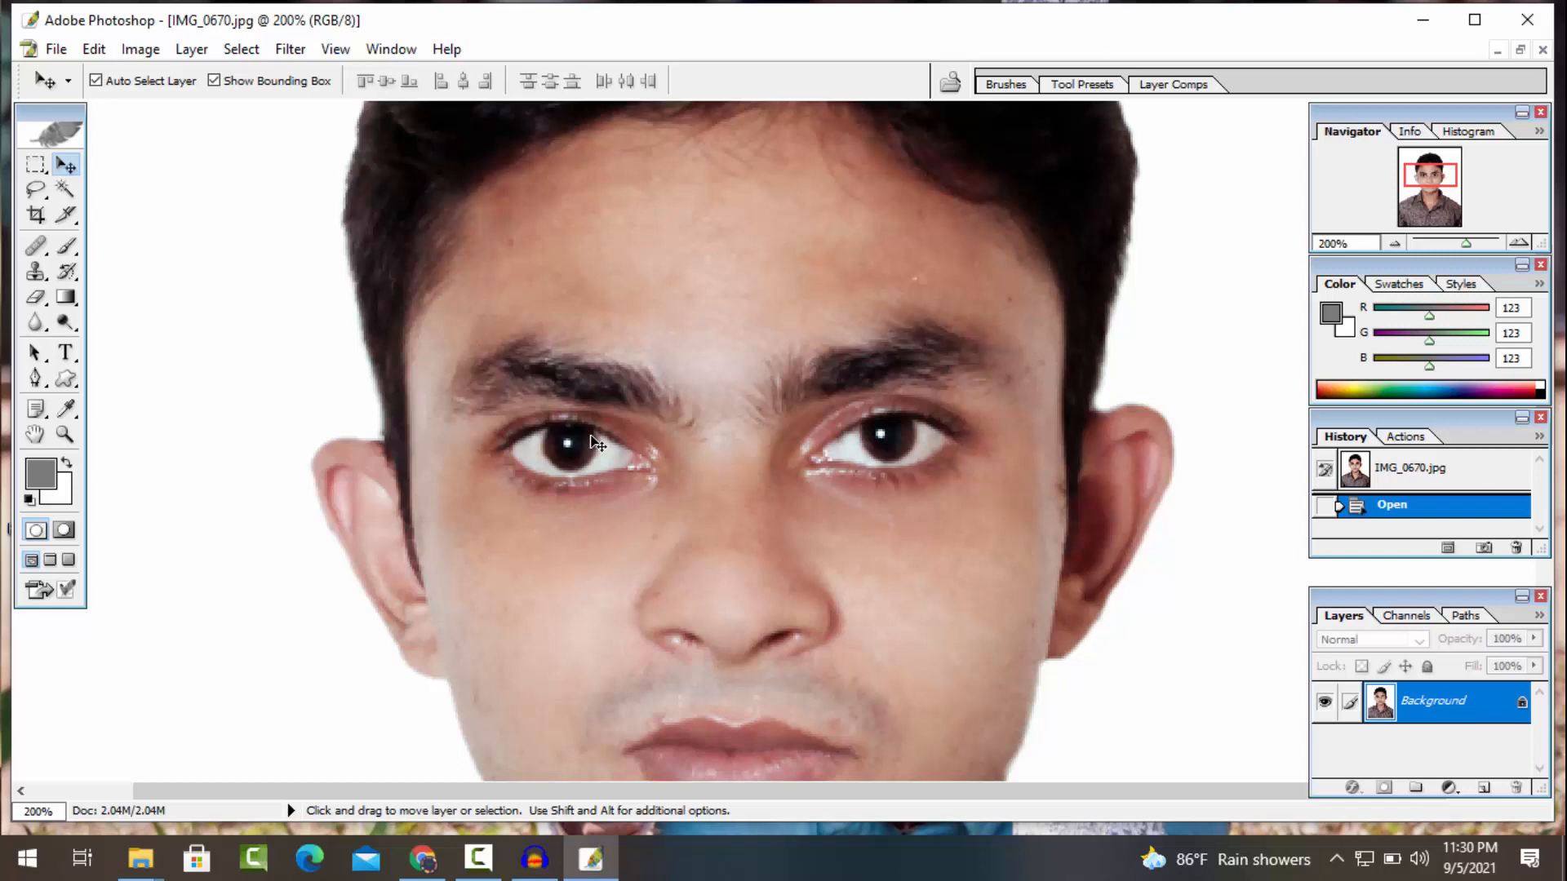
Start a Selective Color adjustment on the portrait for the Whites, with the dialog moved clear of the face
click(140, 49)
mouse_move(204, 109)
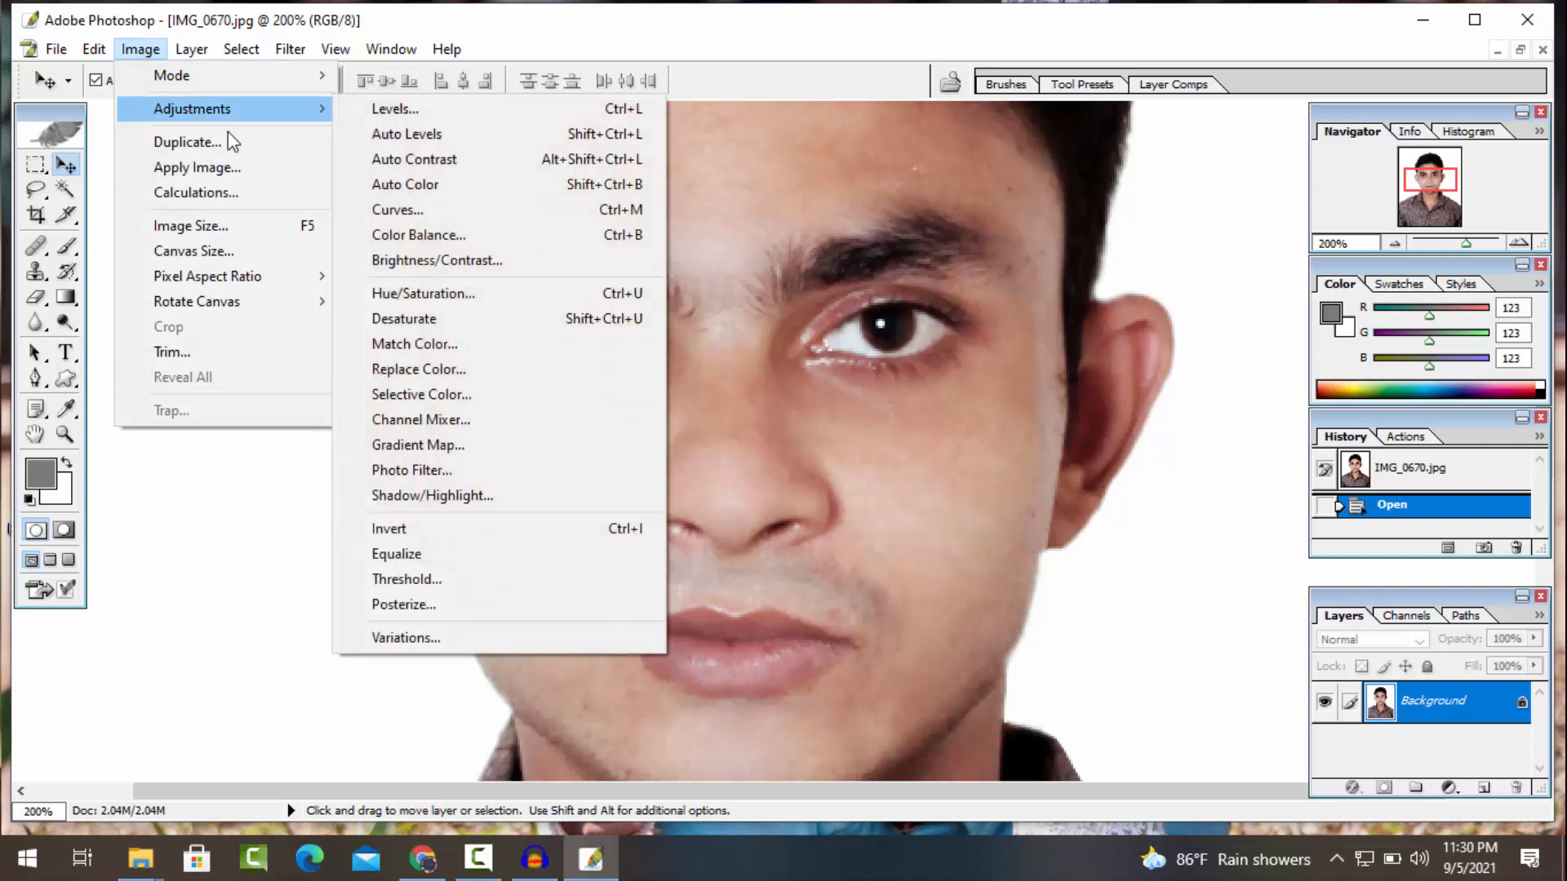
click(420, 400)
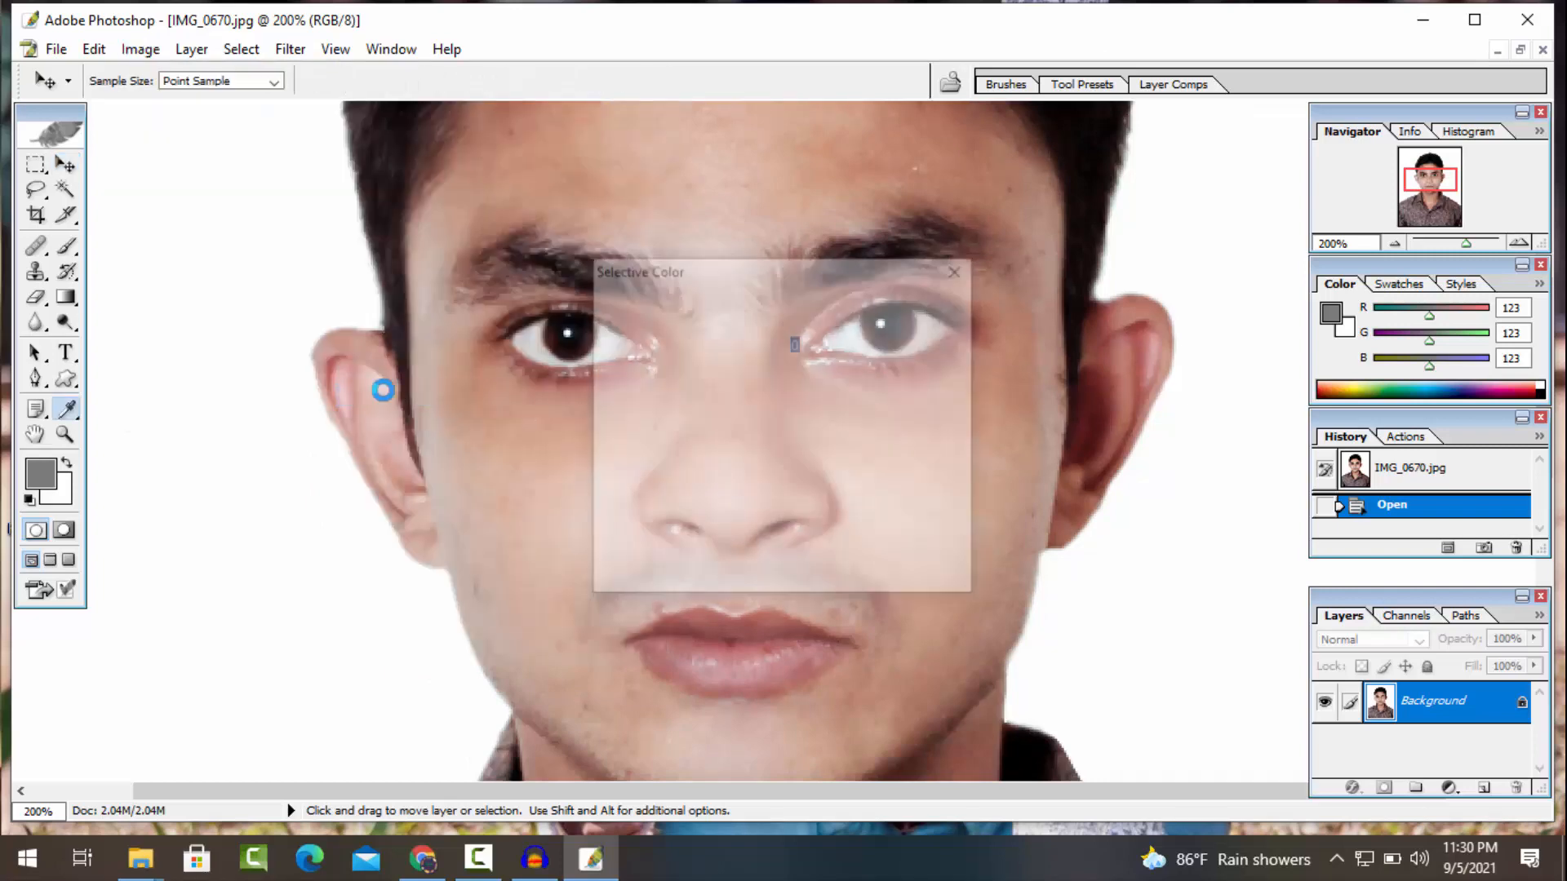
drag(790, 269, 1163, 301)
click(1168, 339)
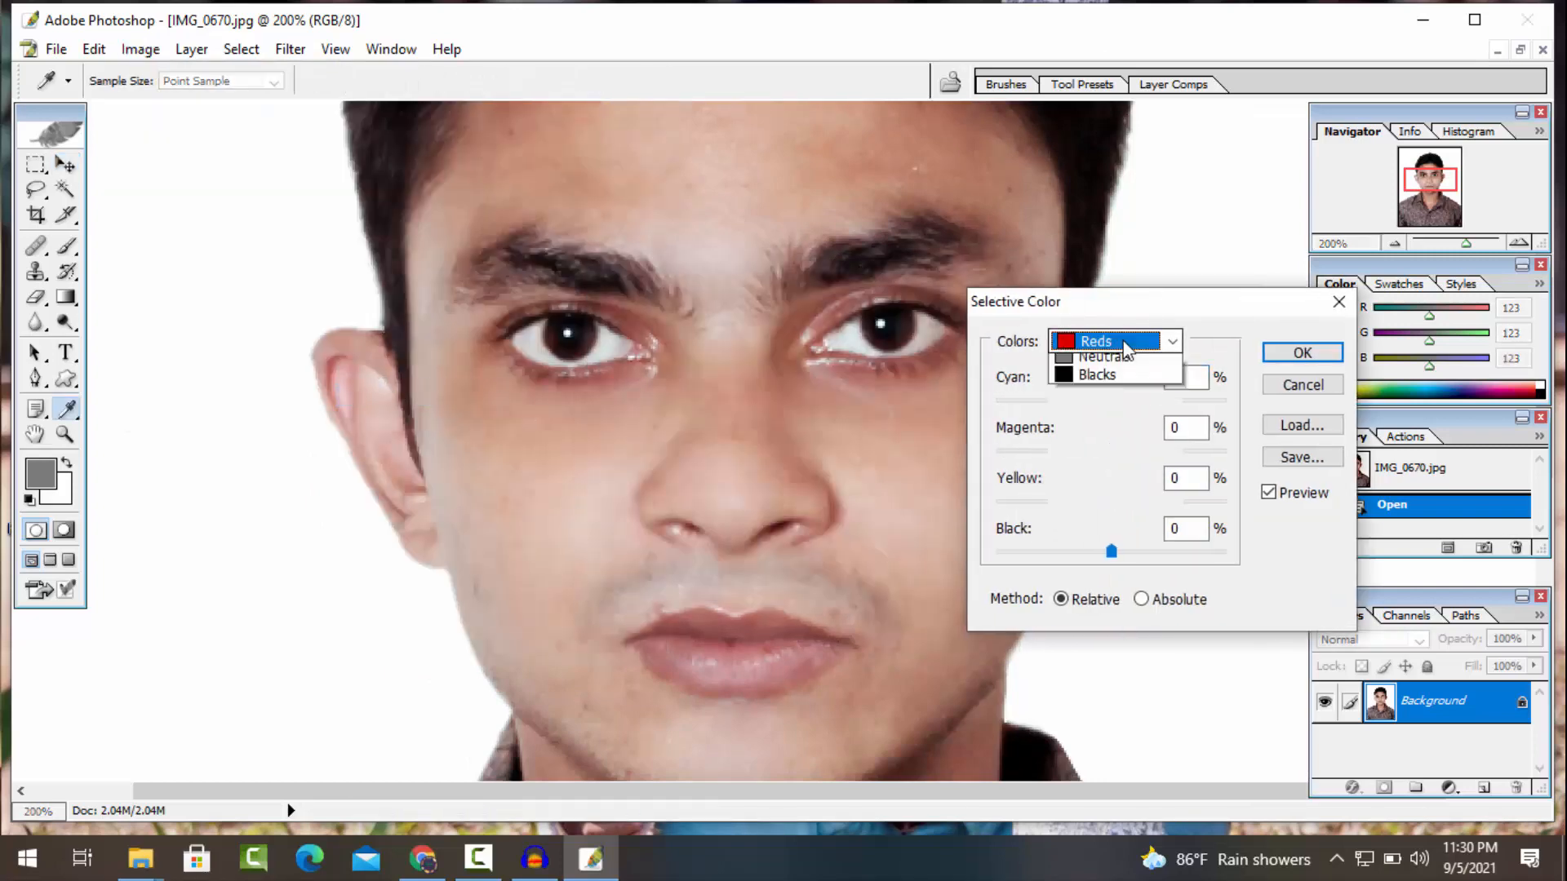
click(1098, 471)
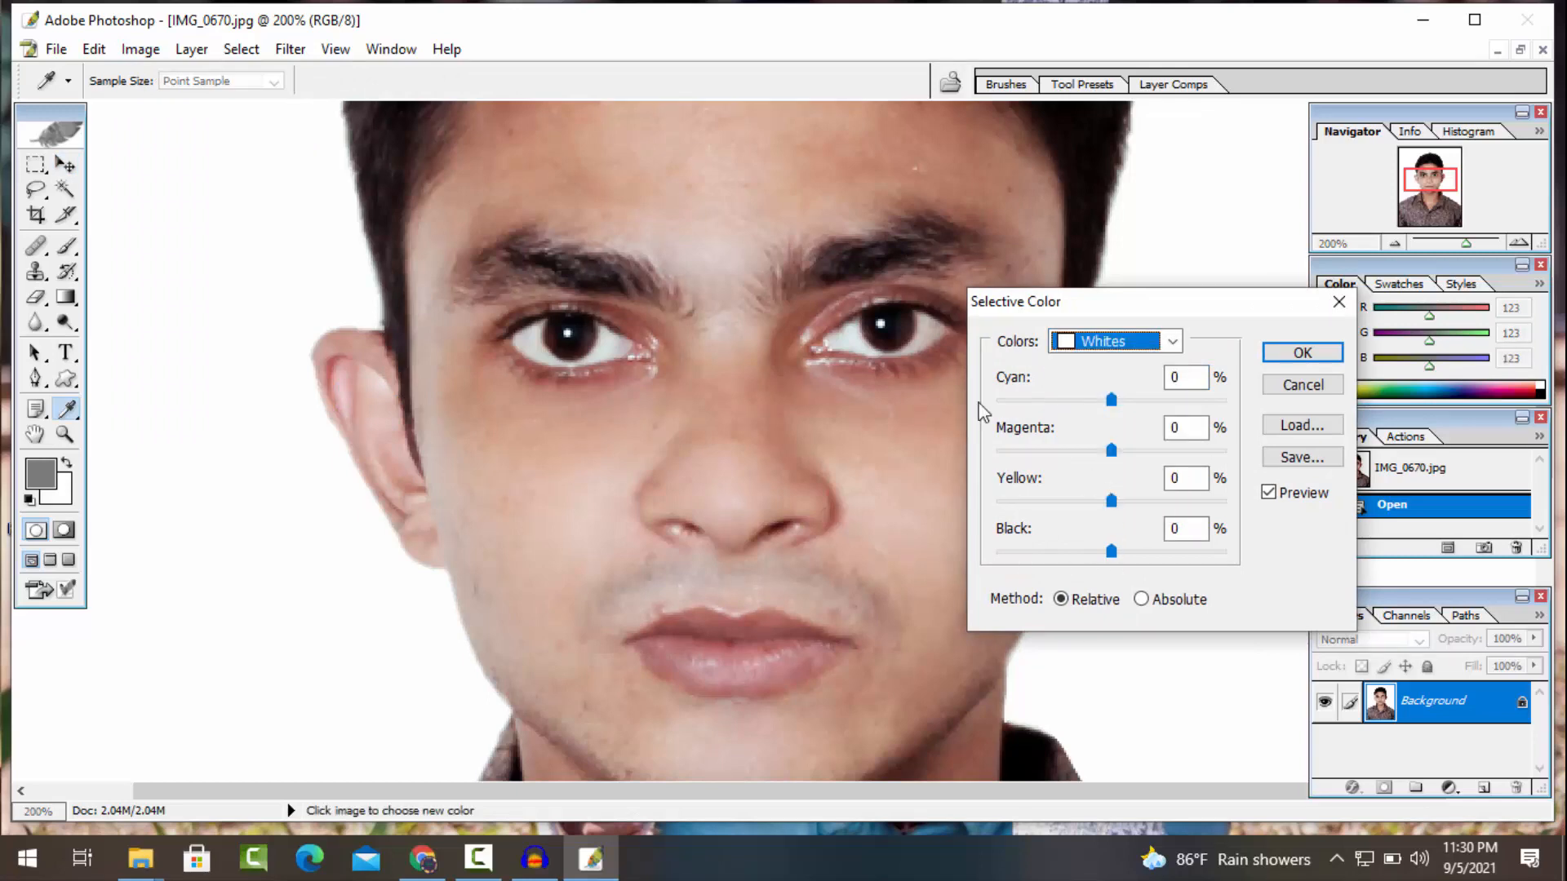
drag(1112, 306, 1259, 272)
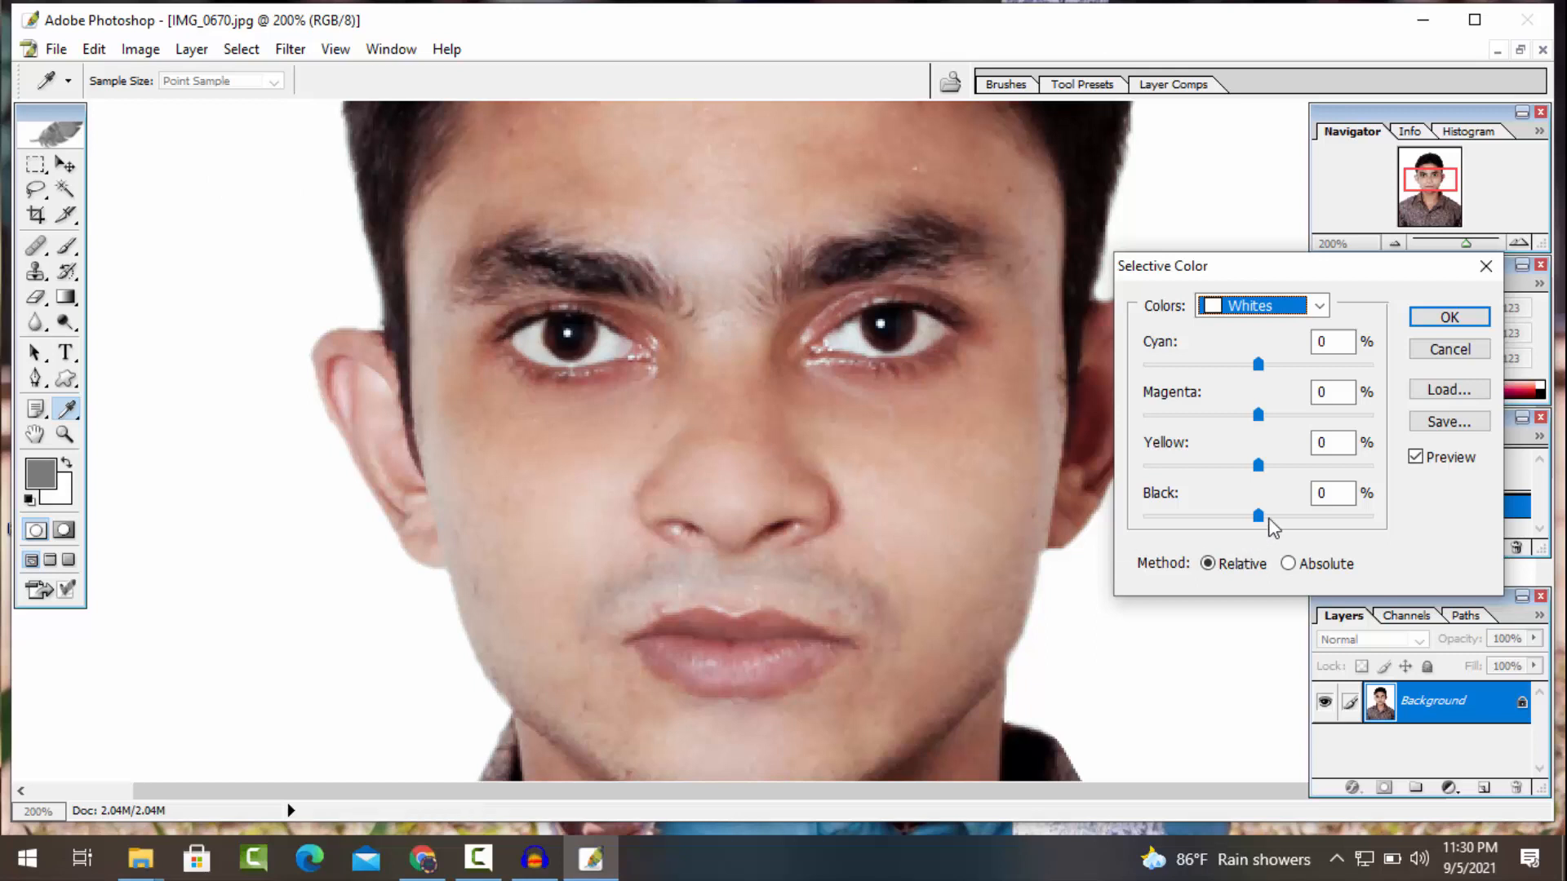
Try the Whites' black amount at both extremes in Selective Color and set it to +68%
drag(1269, 520, 1135, 548)
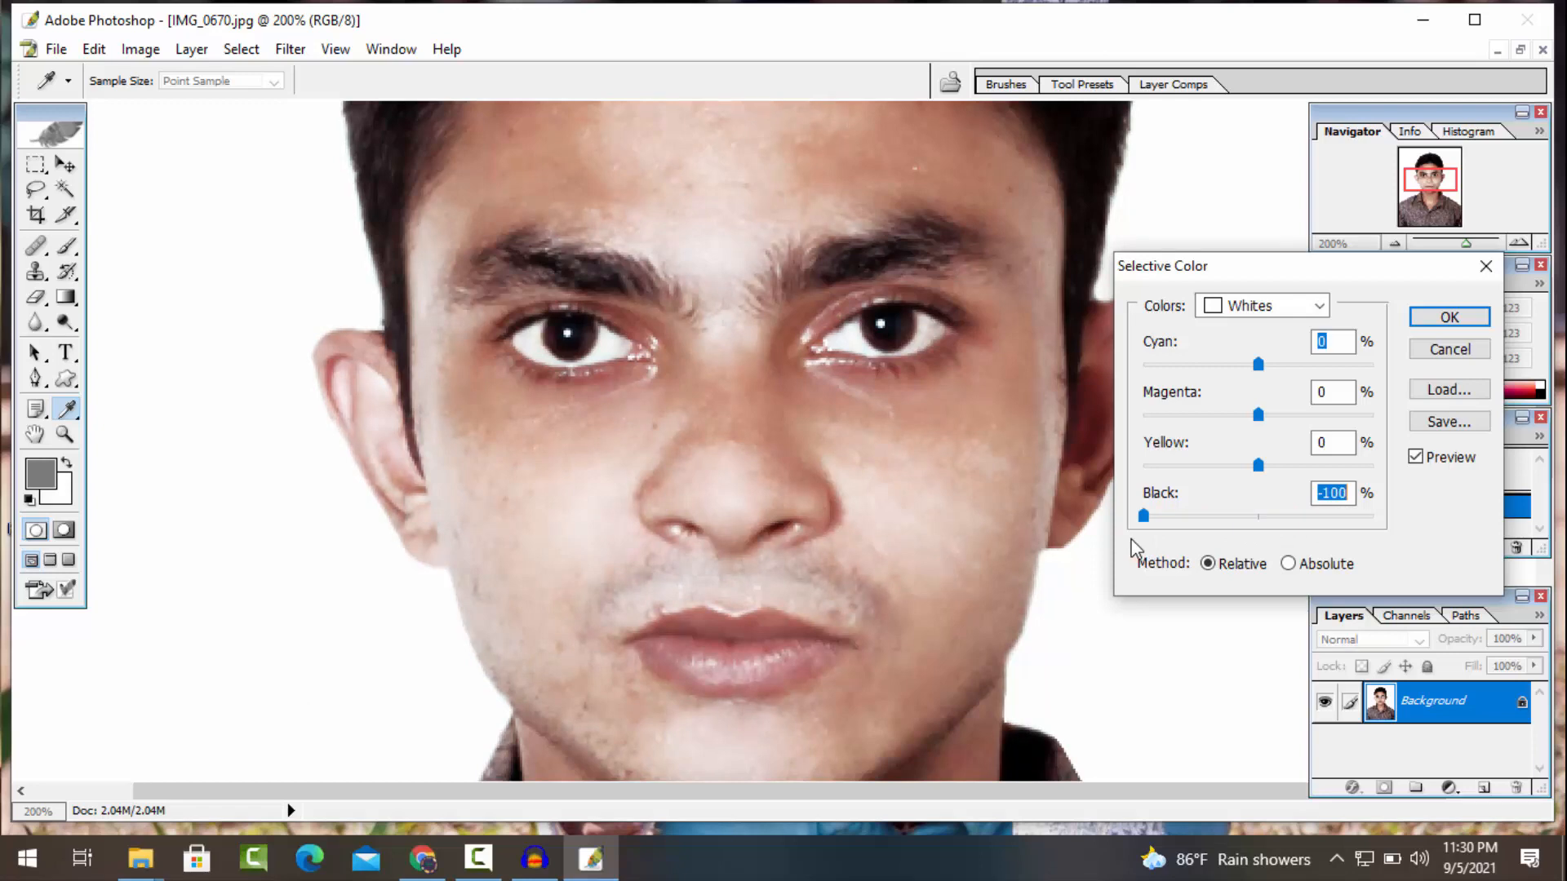
drag(1134, 548, 1375, 558)
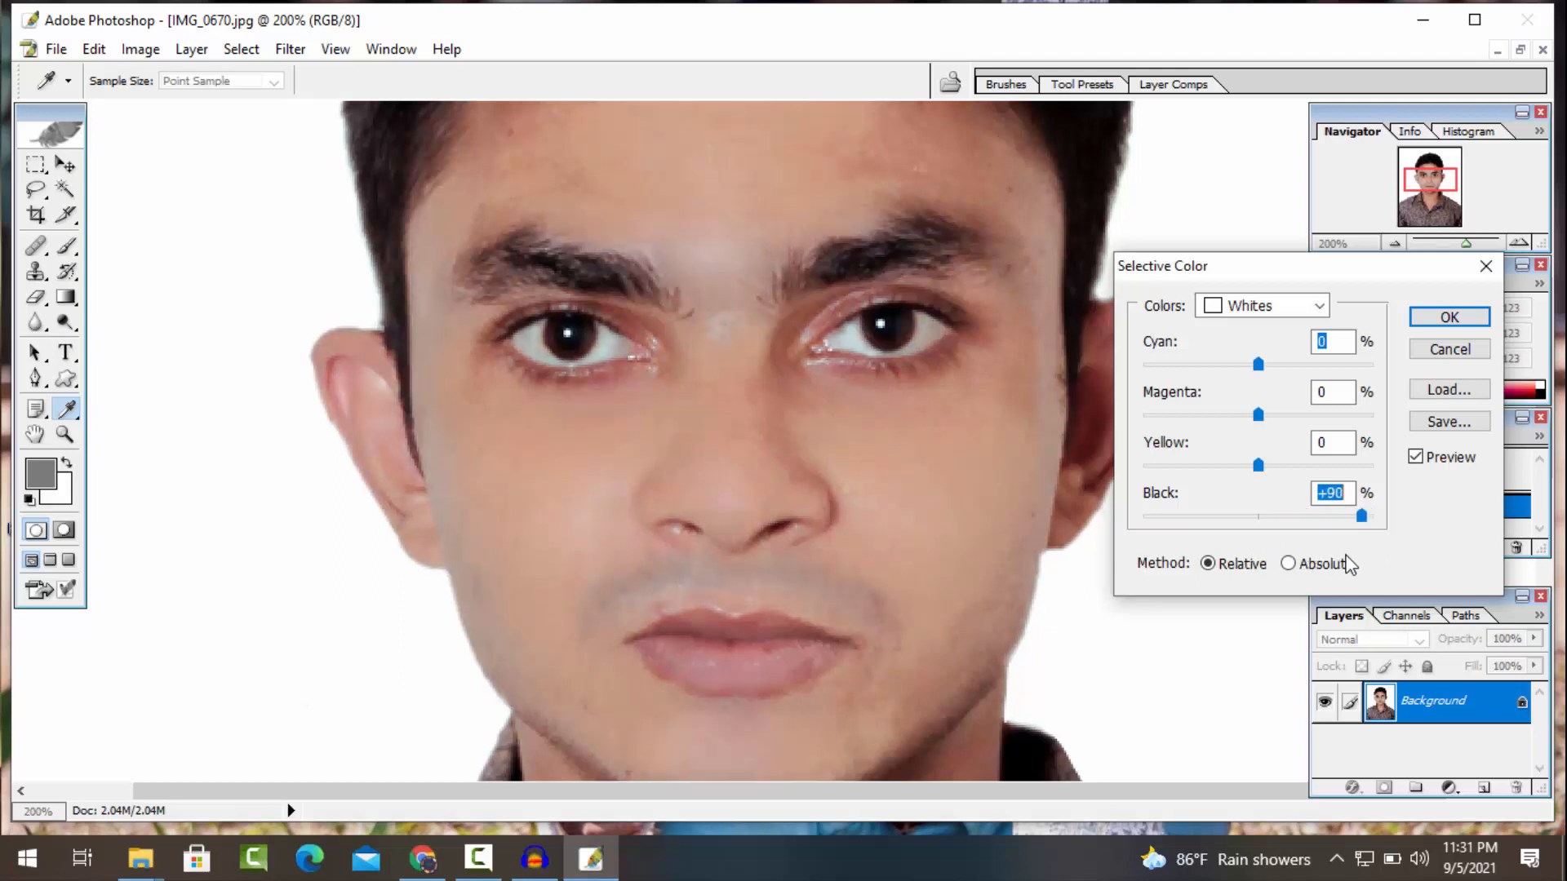
drag(1360, 517, 1089, 530)
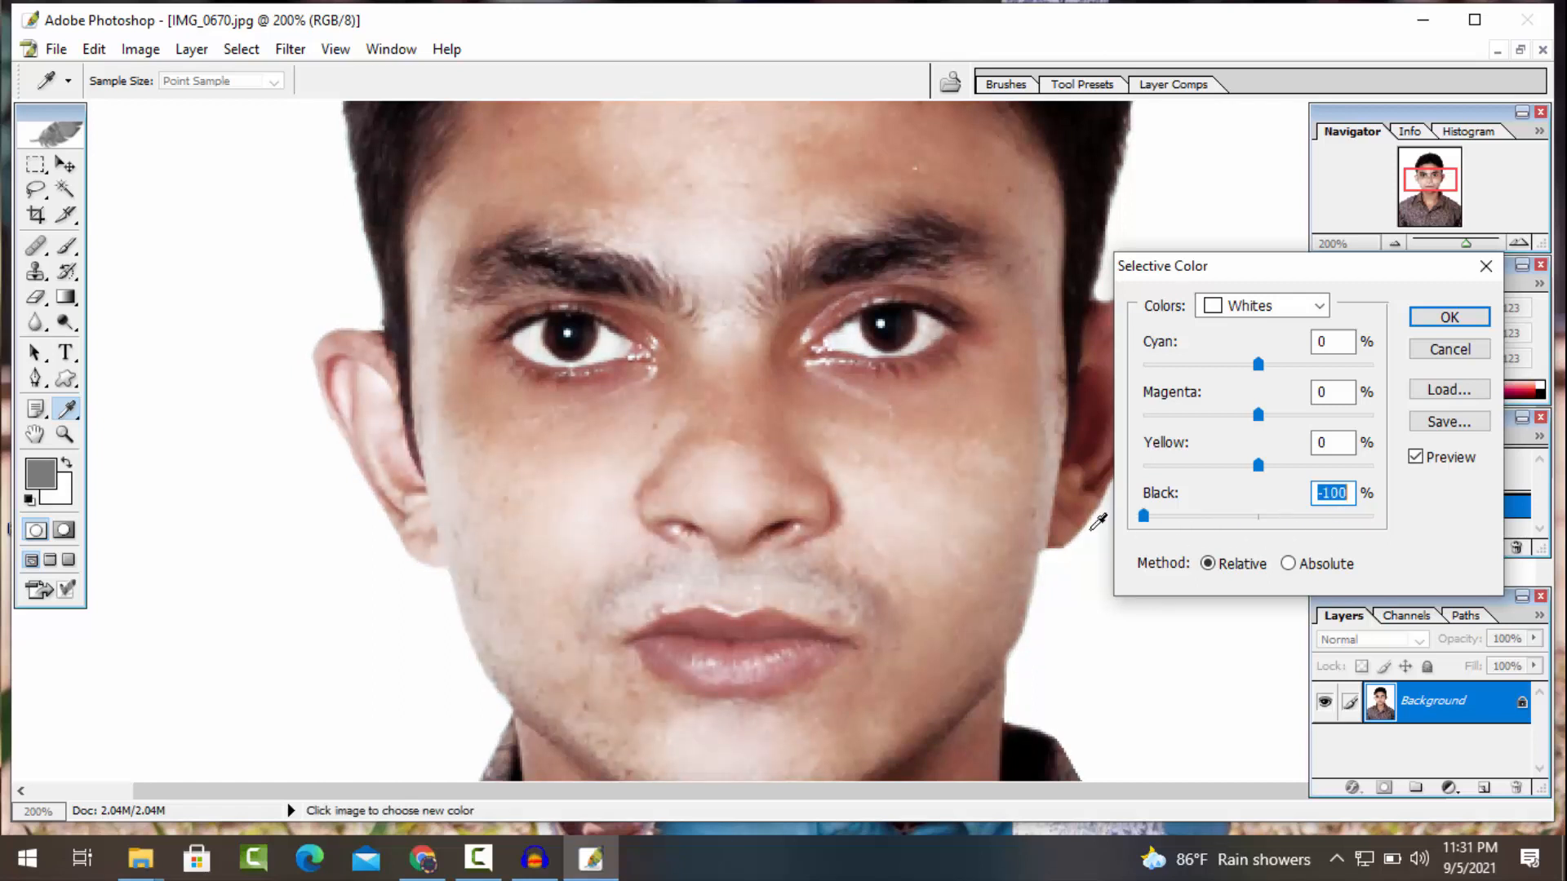
drag(1143, 525, 1323, 555)
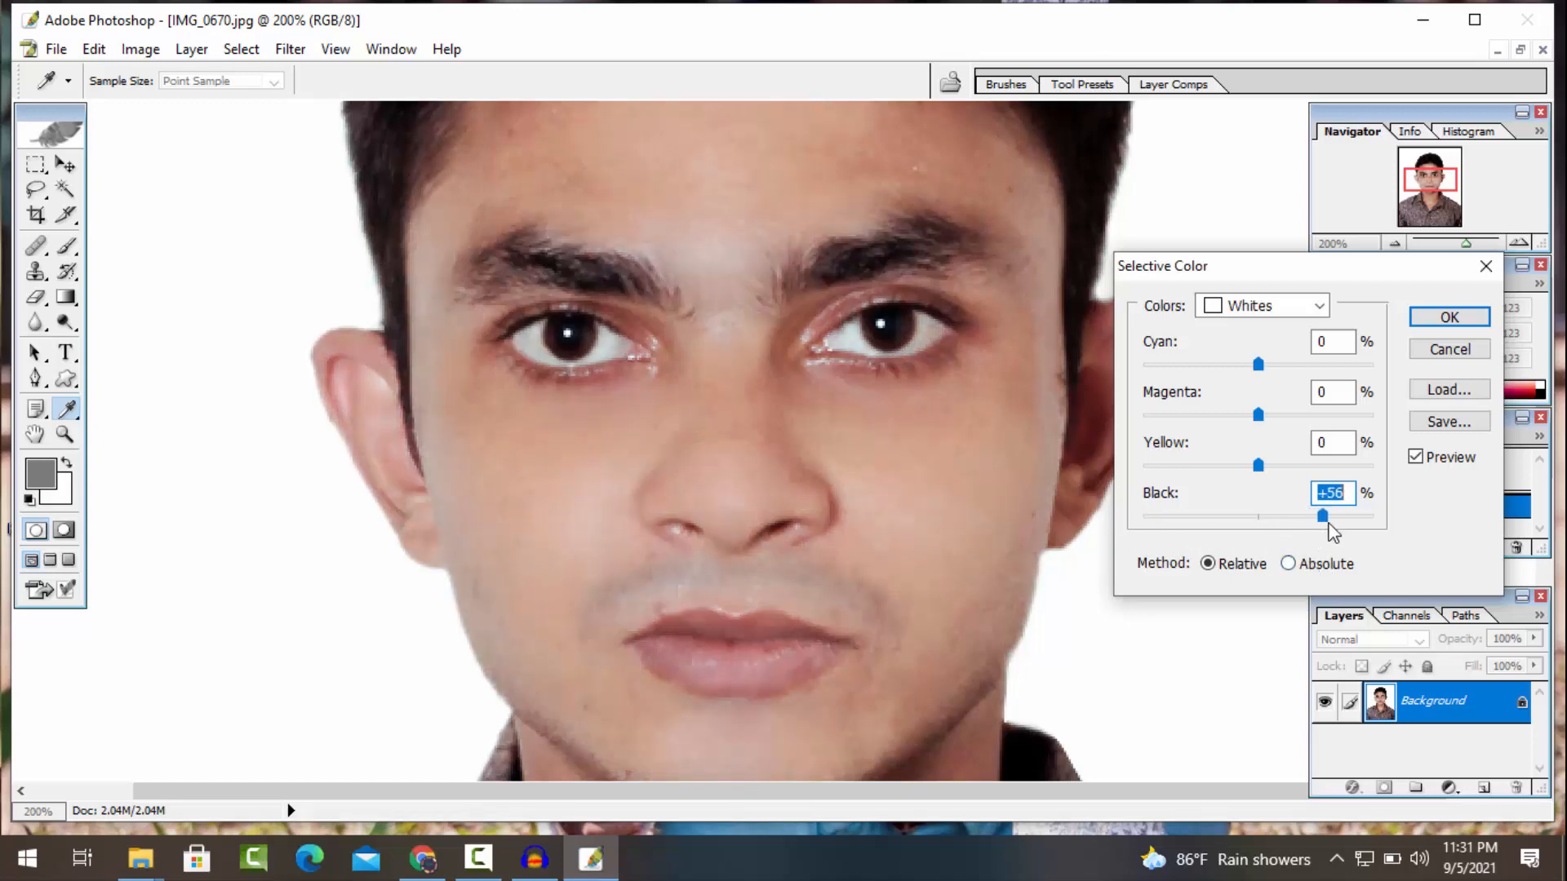
drag(1336, 517, 1338, 519)
Set the Whites' yellow to +51%, magenta to +100% and cyan to -4% in Selective Color
drag(1260, 472, 1314, 506)
drag(1258, 415, 1391, 478)
mouse_move(1257, 379)
mouse_down()
mouse_move(1306, 377)
mouse_move(1124, 390)
mouse_move(1255, 393)
mouse_up()
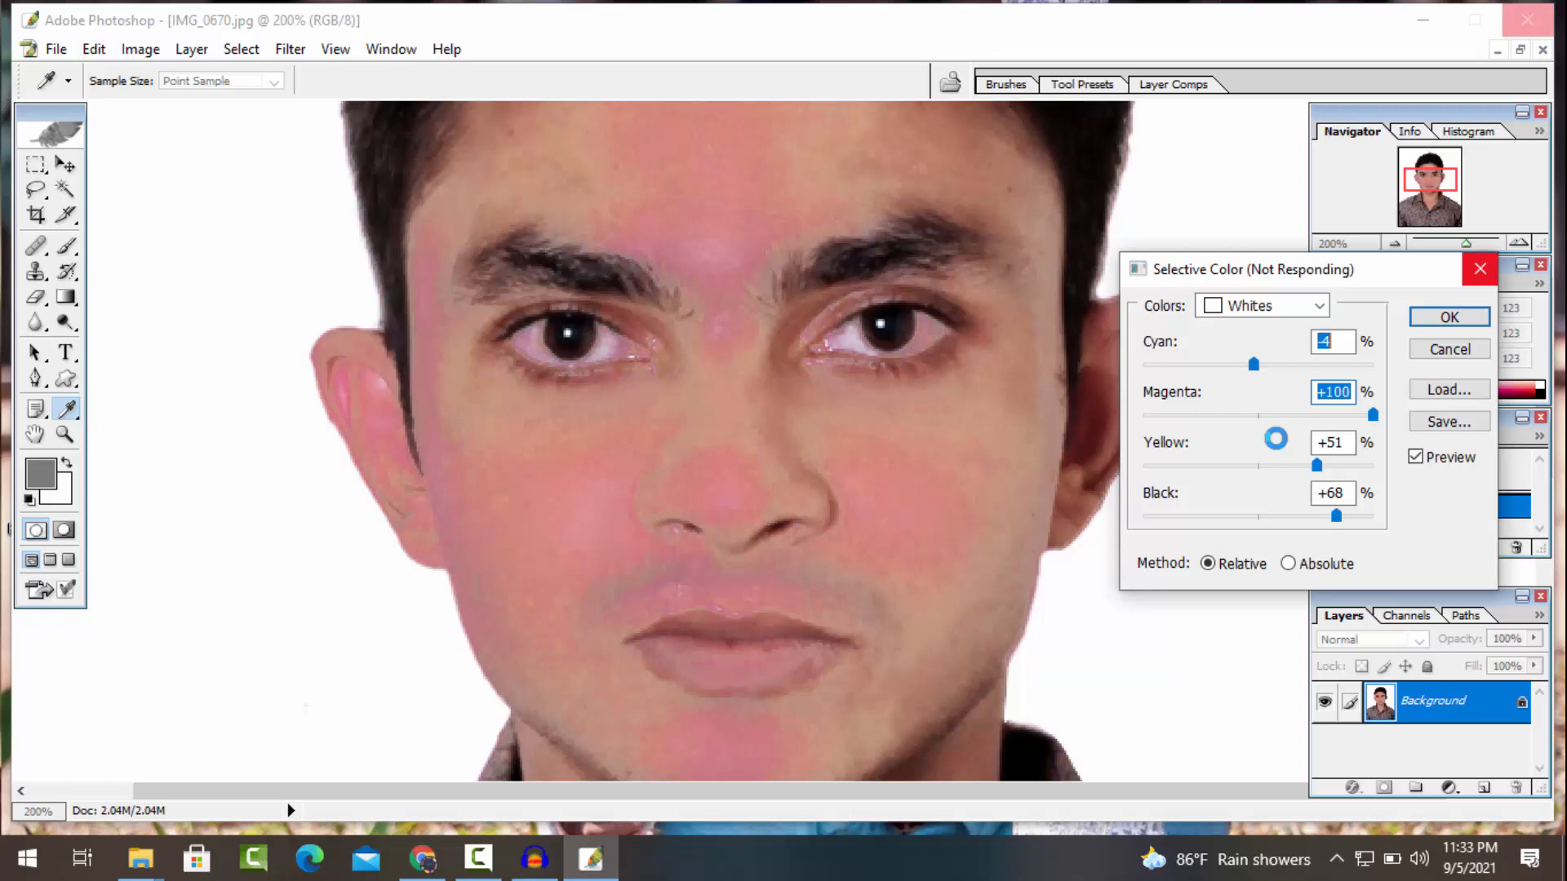
click(478, 856)
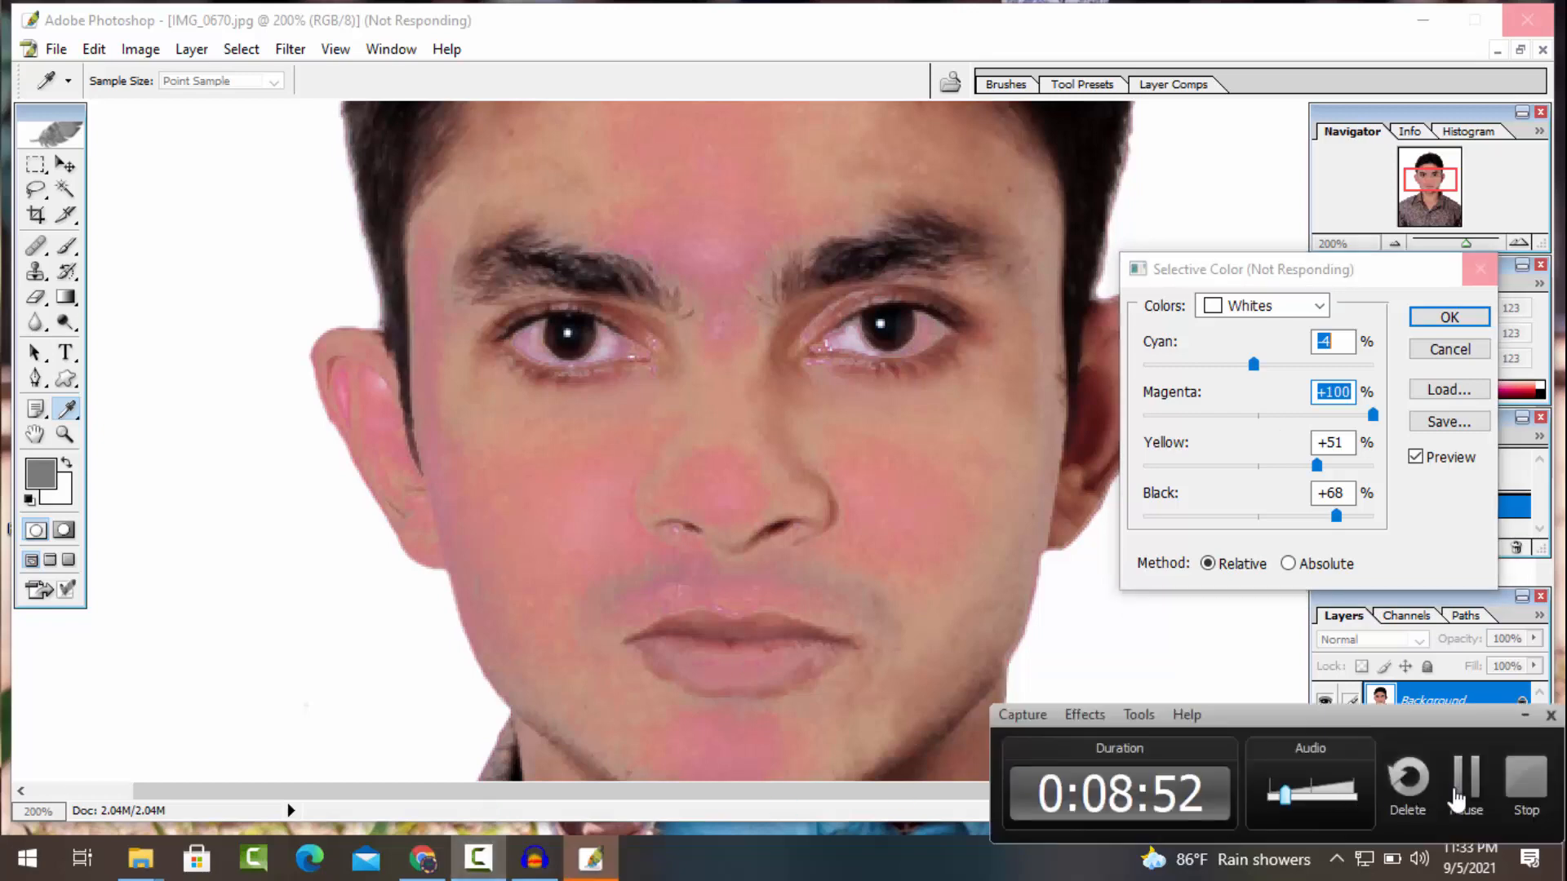